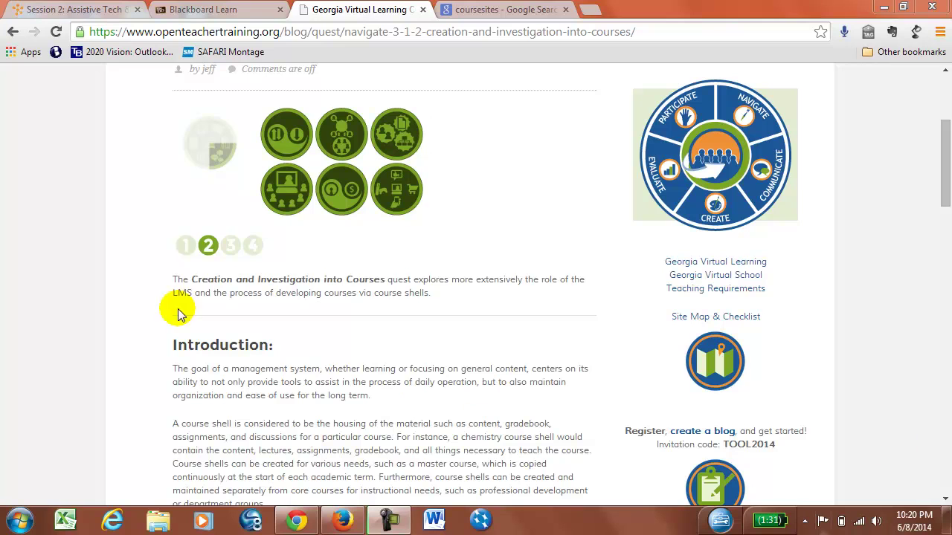
pyautogui.scroll(-1, 408, 416)
pyautogui.scroll(-1, 407, 416)
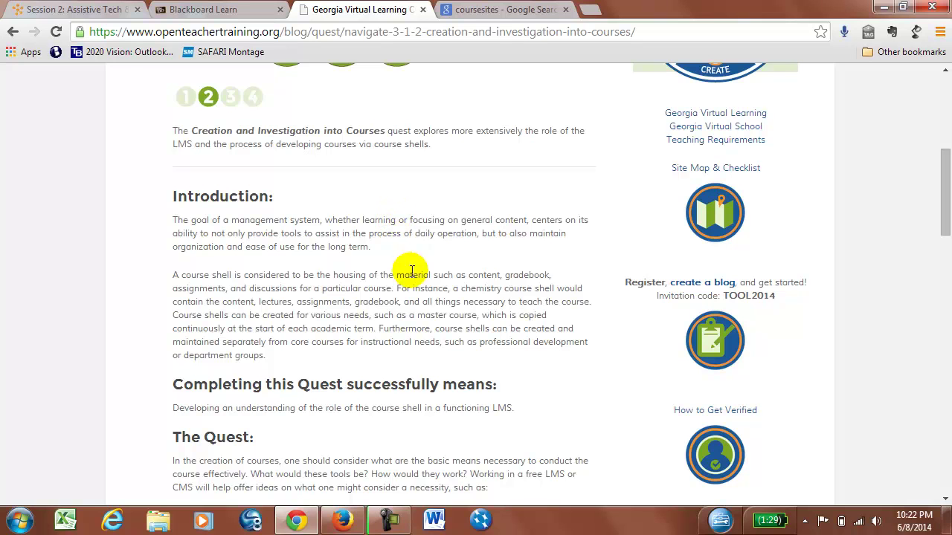
pyautogui.moveTo(406, 517)
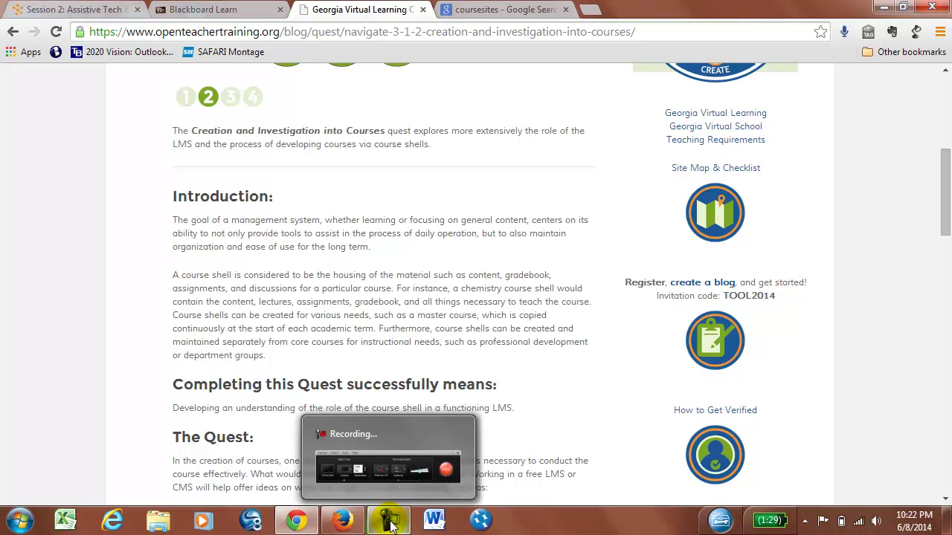
pyautogui.click(390, 523)
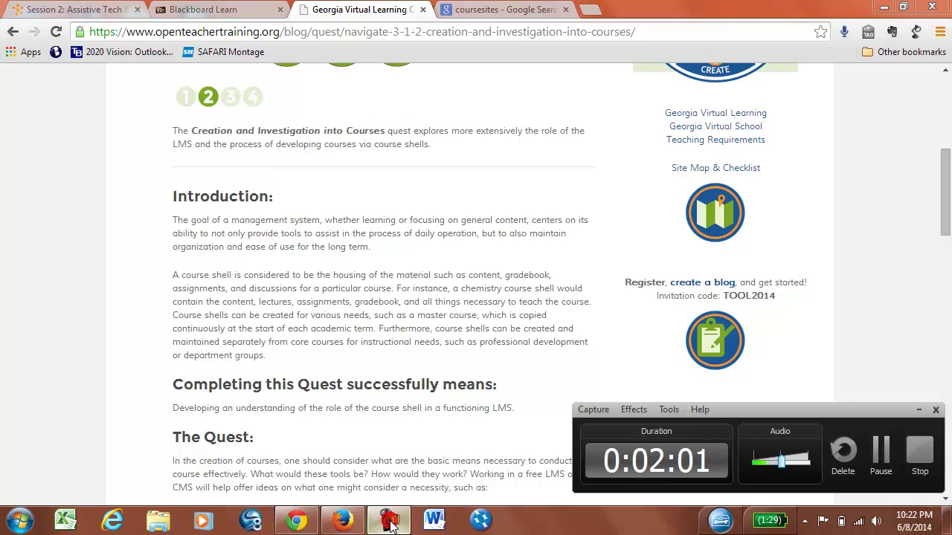
pyautogui.click(884, 451)
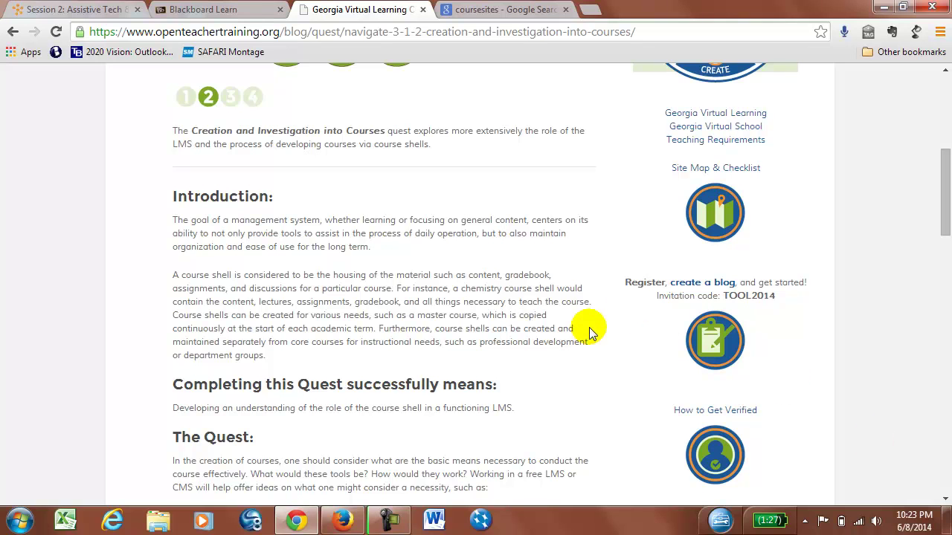
# - Open the CourseSites by Blackboard website from the search results for coursesites
pyautogui.click(215, 11)
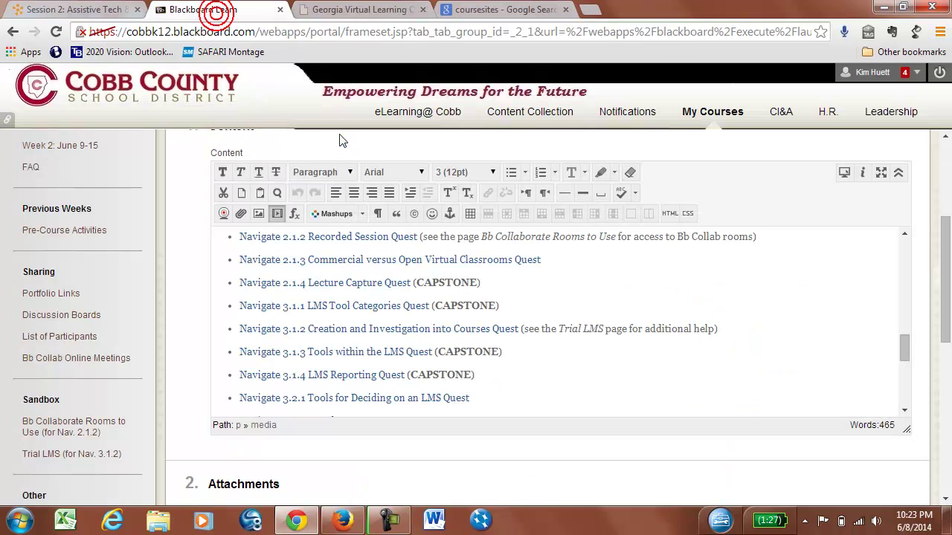
pyautogui.click(487, 10)
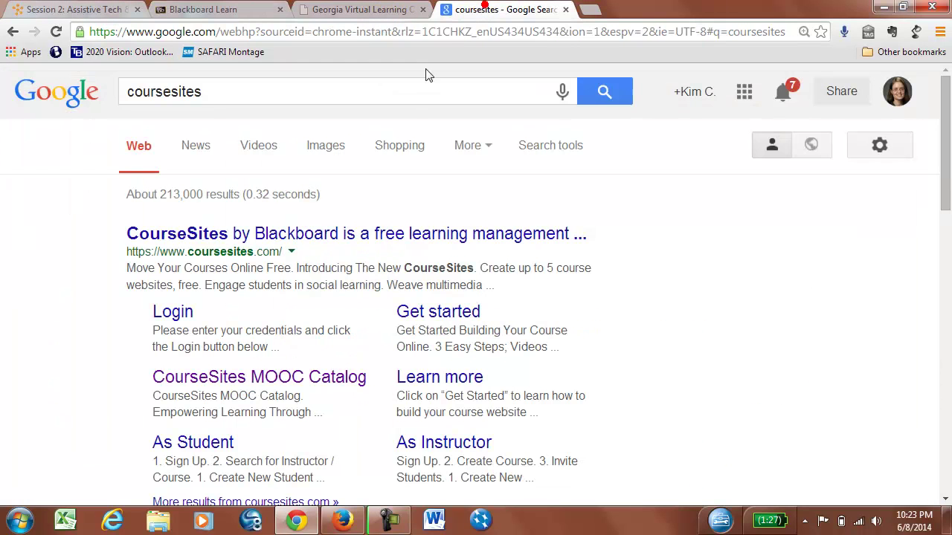
pyautogui.click(312, 235)
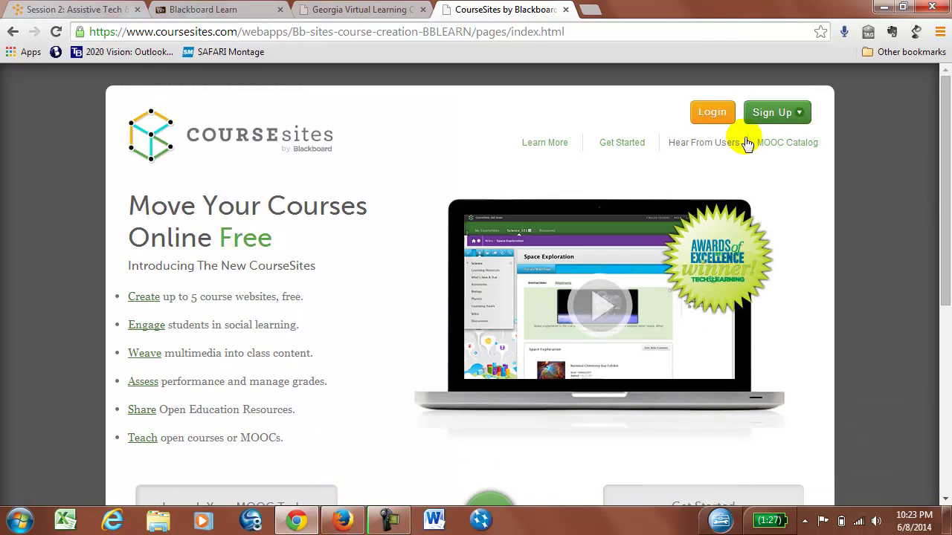
# - Log in to CourseSites with the account's username and password, and dismiss the browser's offer to save the password
pyautogui.click(710, 110)
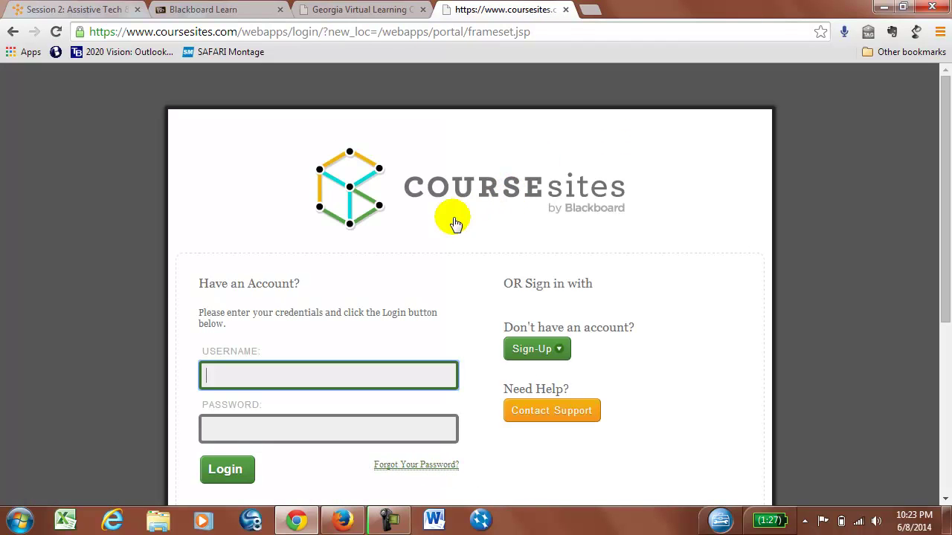
pyautogui.click(239, 368)
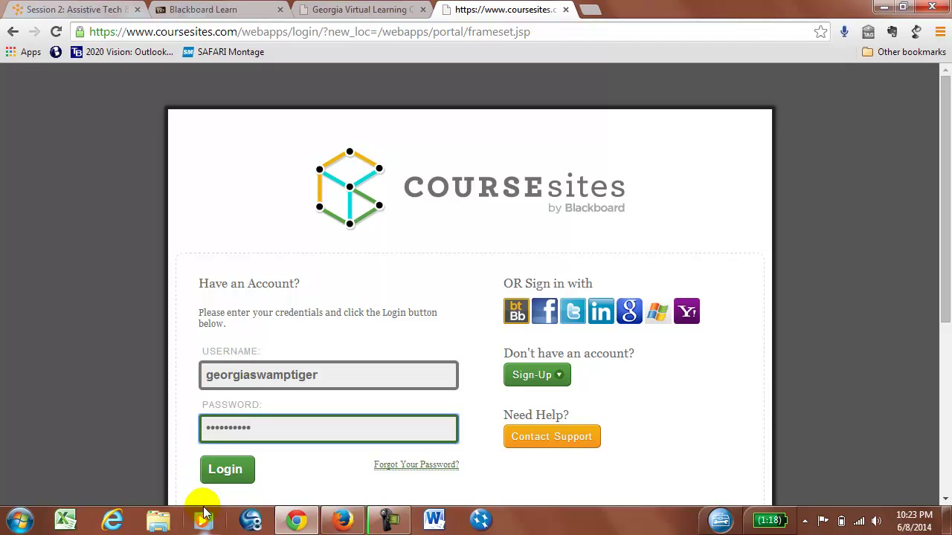
pyautogui.click(222, 466)
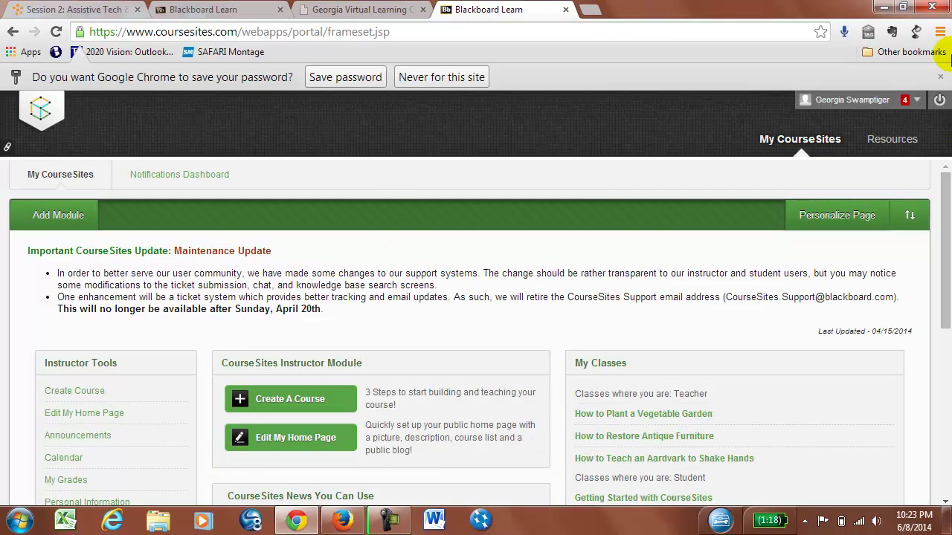
pyautogui.click(939, 77)
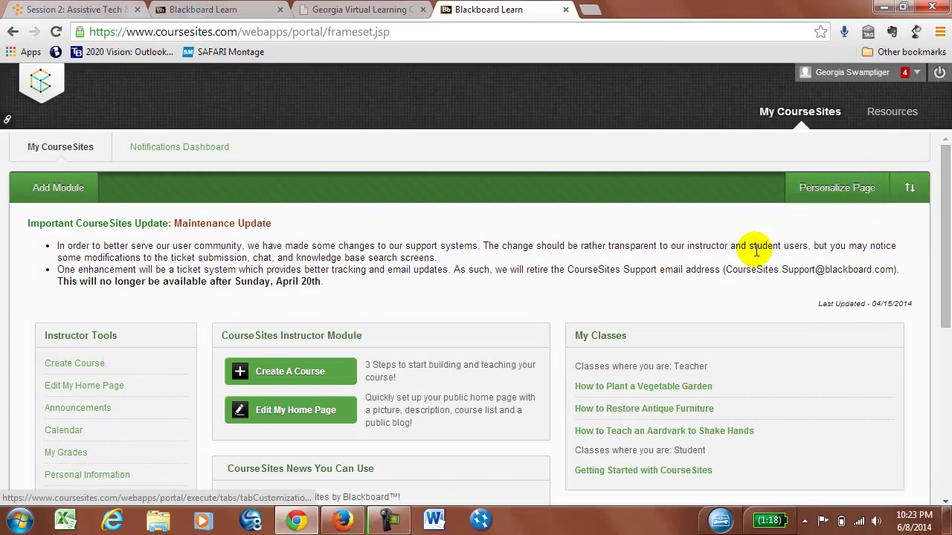
# - Return to the Navigate 3.1.2 quest page and open the preview of the Introduction to Digital Citizenship material in a new tab
pyautogui.scroll(-1, 593, 253)
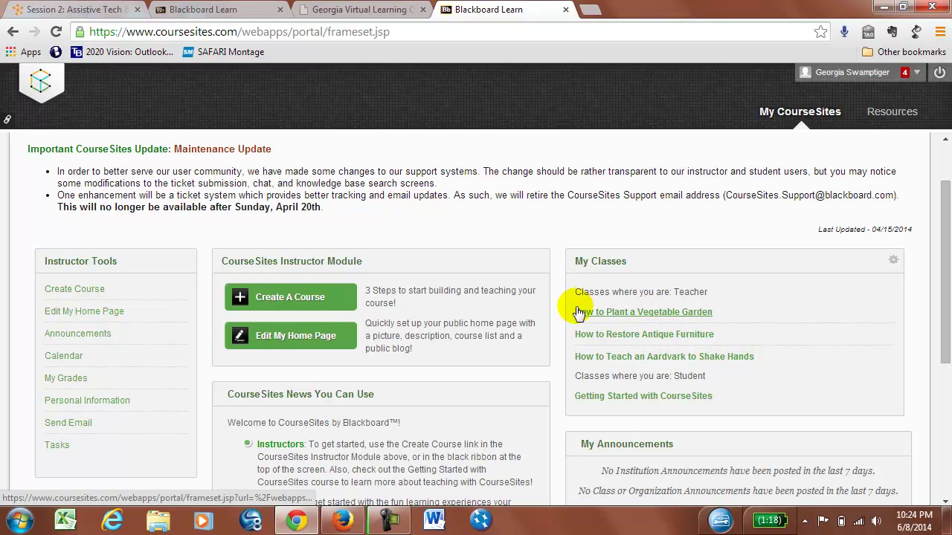
pyautogui.click(357, 11)
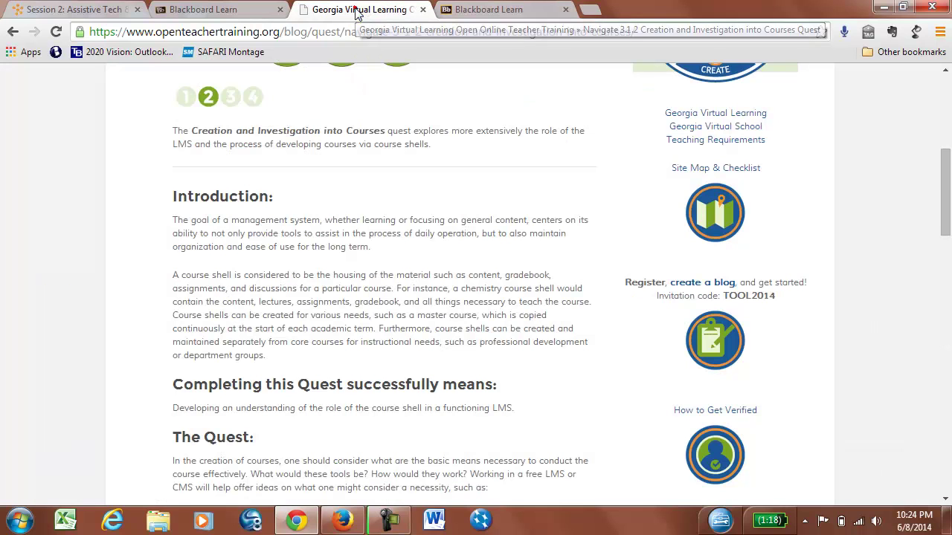
pyautogui.scroll(-4, 399, 273)
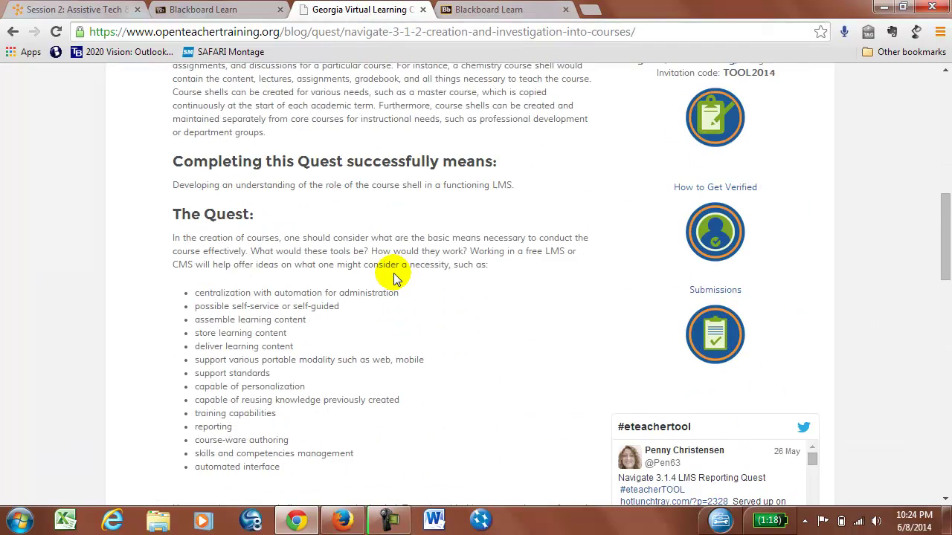
pyautogui.scroll(-2, 392, 280)
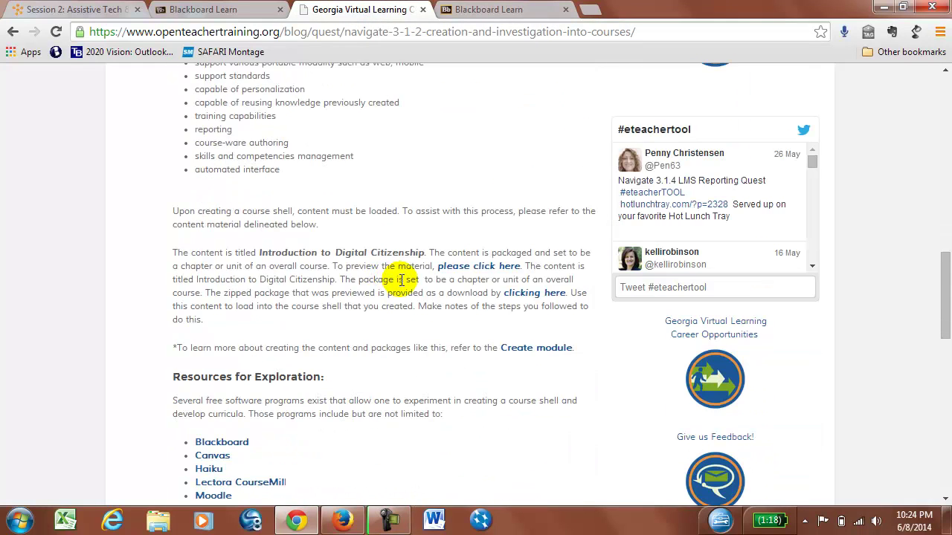
pyautogui.rightClick(465, 272)
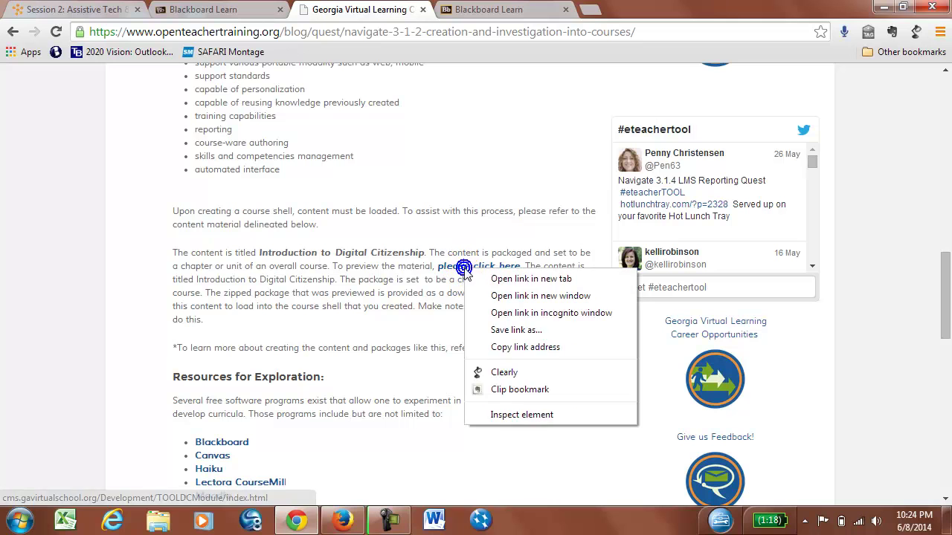
pyautogui.click(495, 282)
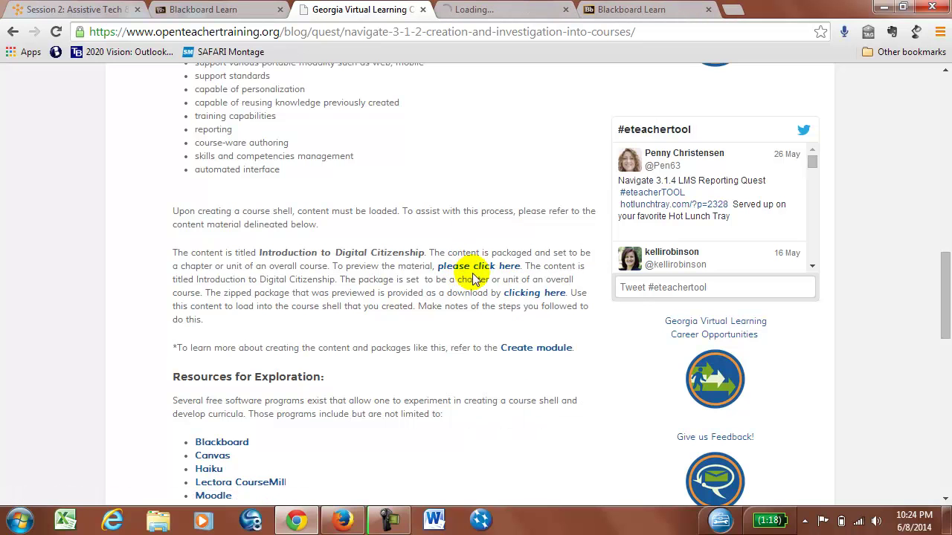
pyautogui.click(499, 11)
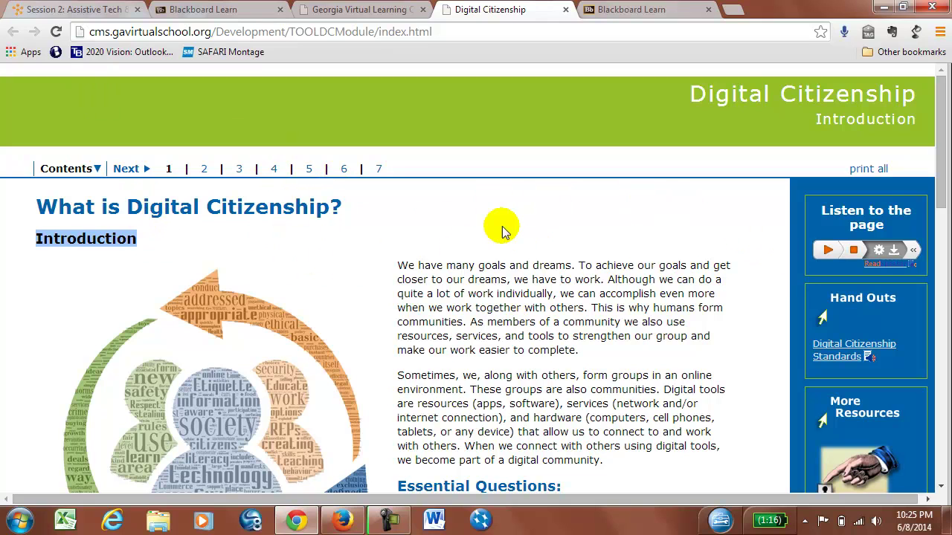
# - Look through the Digital Citizenship module's Introduction page, including its essential questions, Module Minute, key terms and What to Expect list
pyautogui.scroll(-4, 500, 275)
pyautogui.scroll(4, 495, 278)
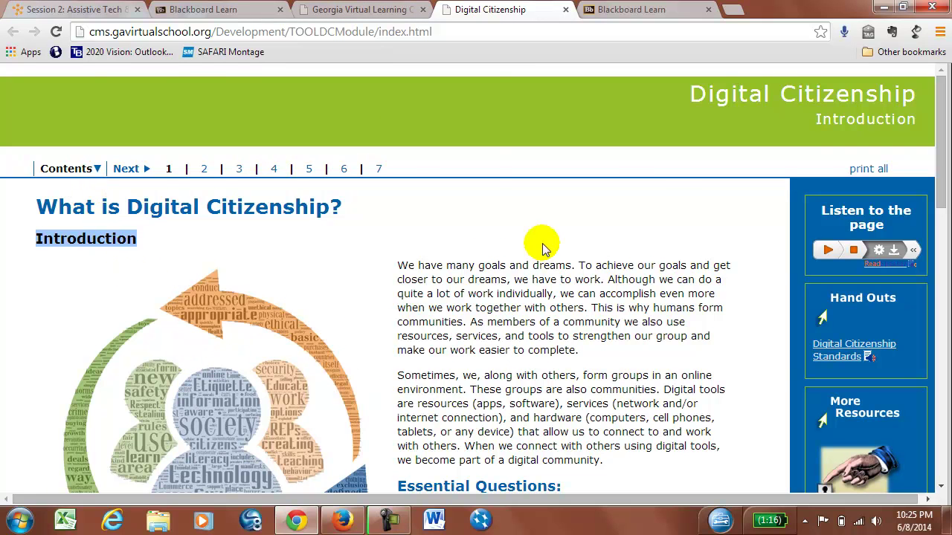
pyautogui.scroll(-4, 563, 414)
pyautogui.scroll(3, 597, 329)
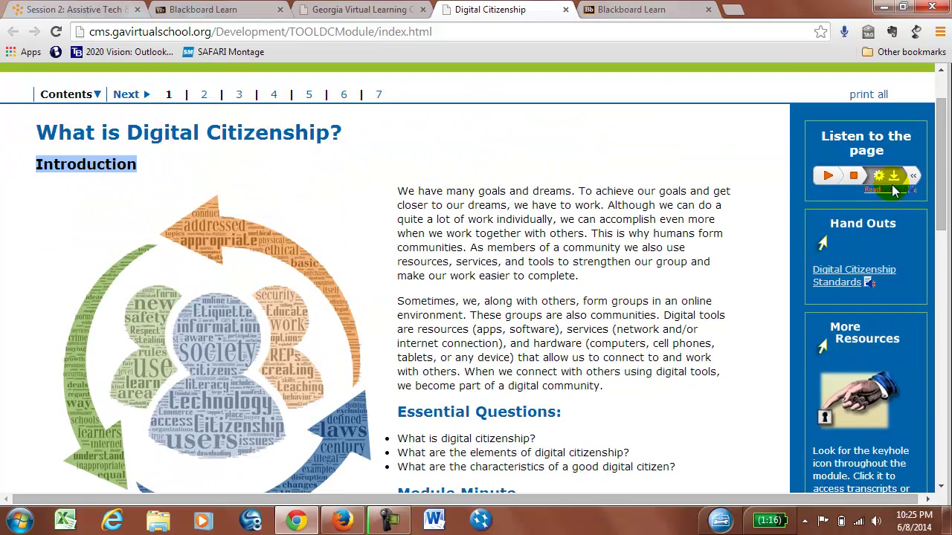
pyautogui.scroll(-2, 450, 368)
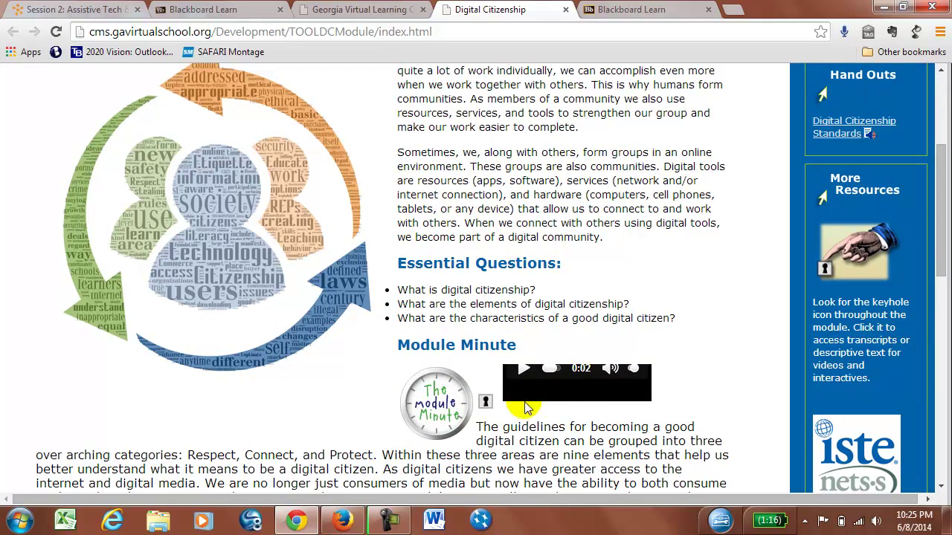
pyautogui.scroll(-10, 461, 401)
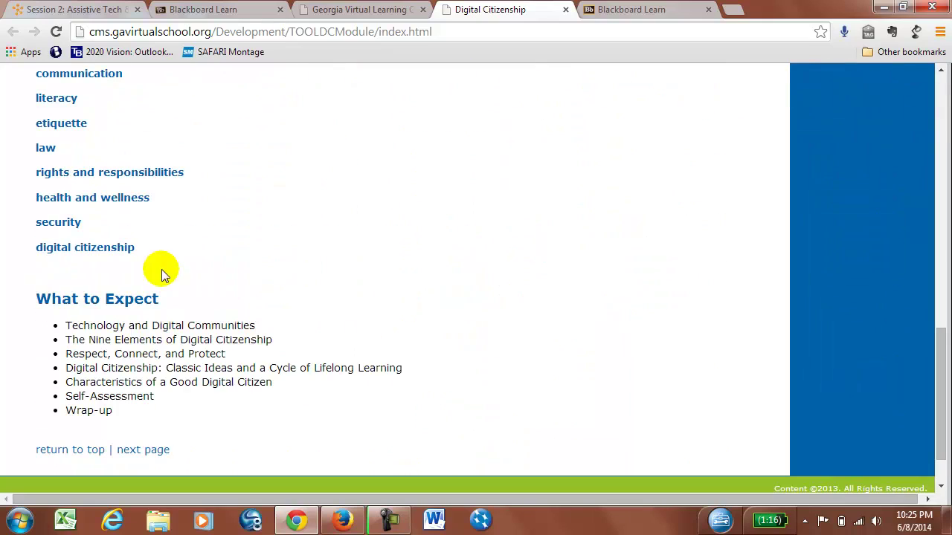
pyautogui.scroll(10, 300, 248)
pyautogui.scroll(1, 300, 249)
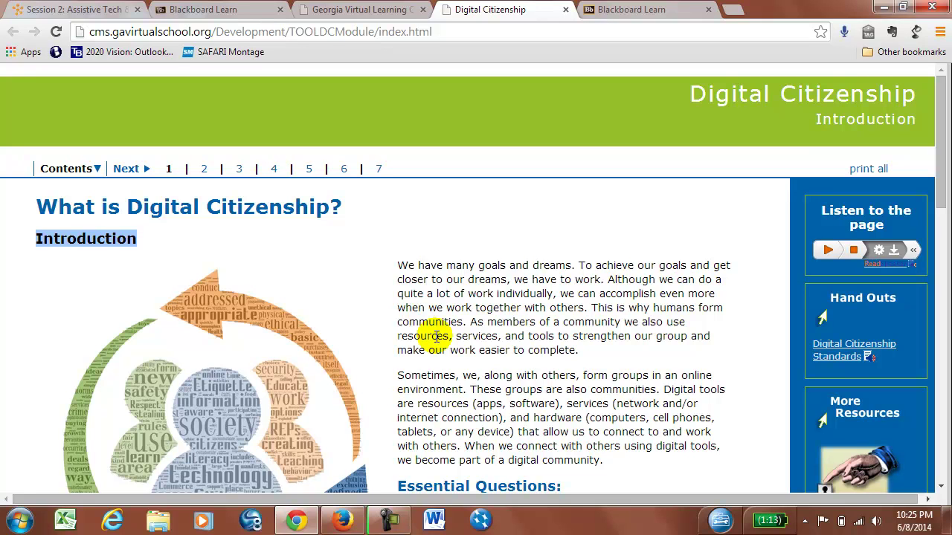
# - Download the zipped Introduction to Digital Citizenship package from the quest page
pyautogui.click(363, 11)
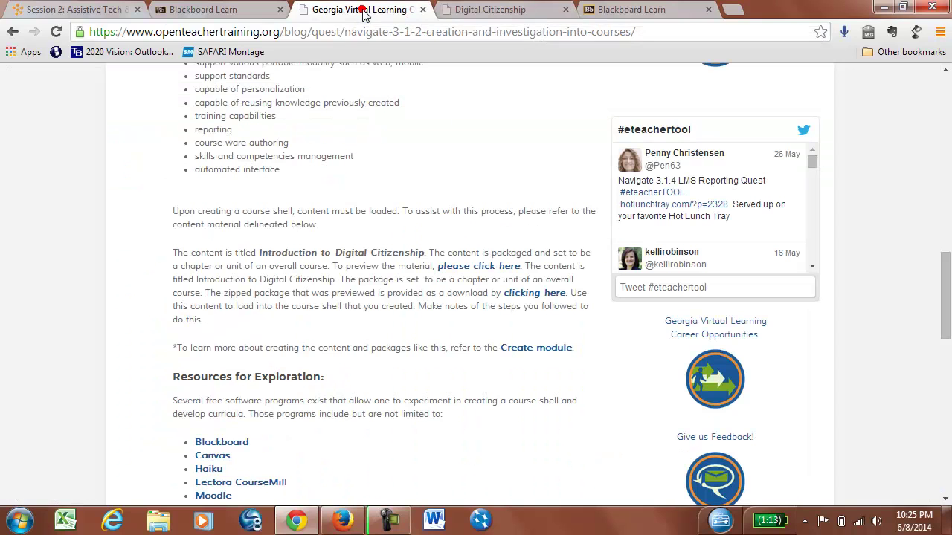
pyautogui.click(534, 294)
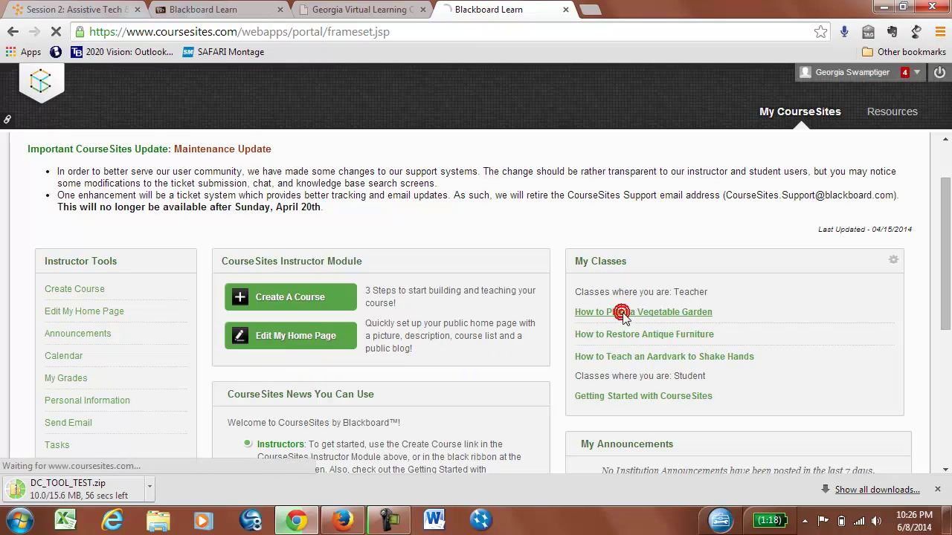
# - Open the How to Plant a Vegetable Garden course in CourseSites and close its Quick Setup Guide
pyautogui.click(622, 313)
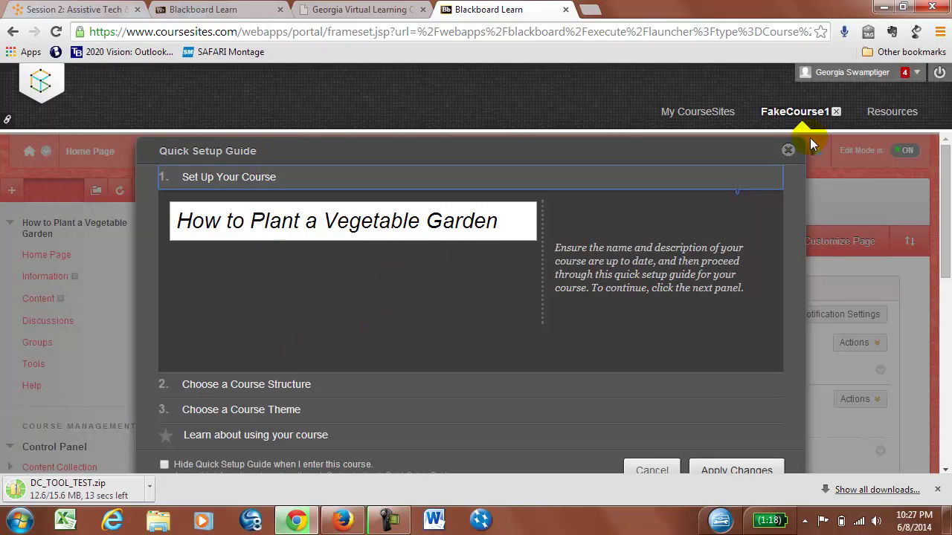
pyautogui.click(788, 153)
# - Examine the Help and Course Tools options in the course's Control Panel
pyautogui.scroll(-4, 78, 276)
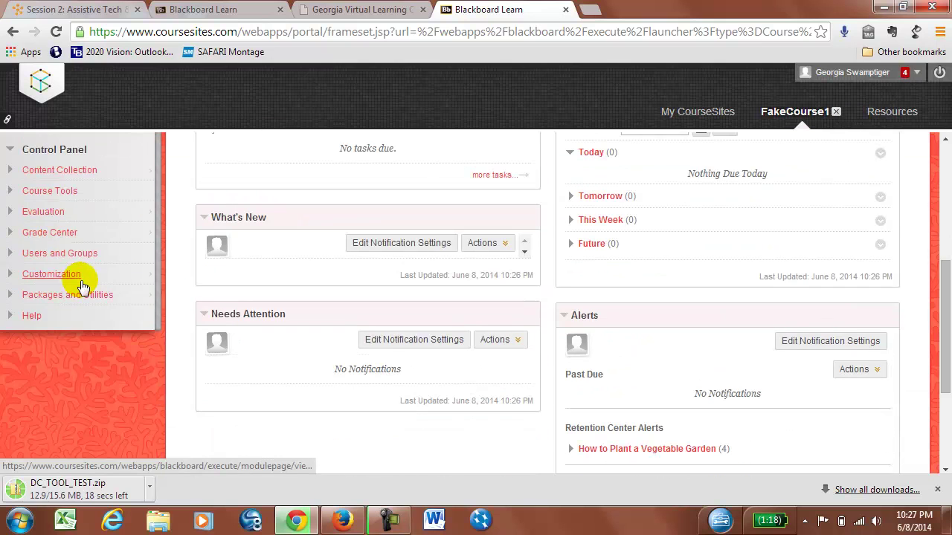
pyautogui.click(31, 320)
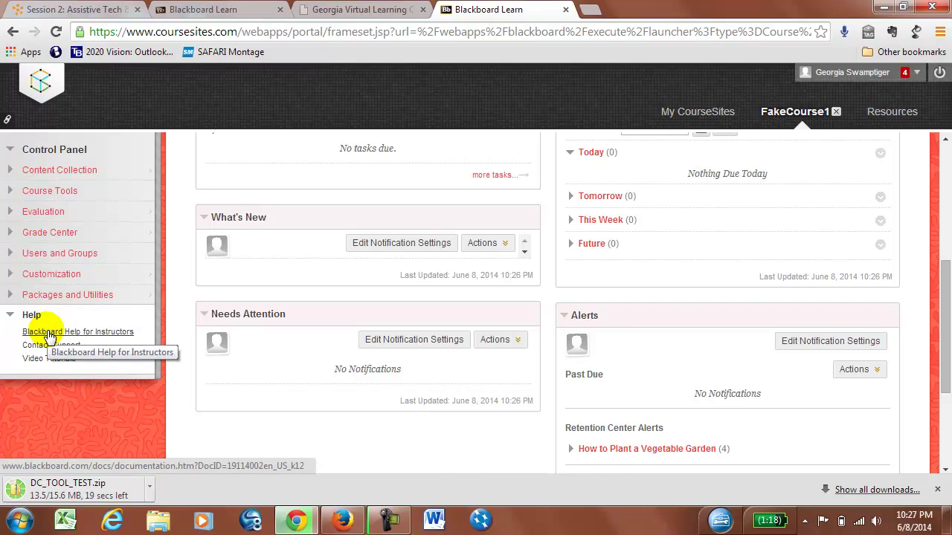
pyautogui.scroll(4, 59, 325)
pyautogui.scroll(-2, 63, 327)
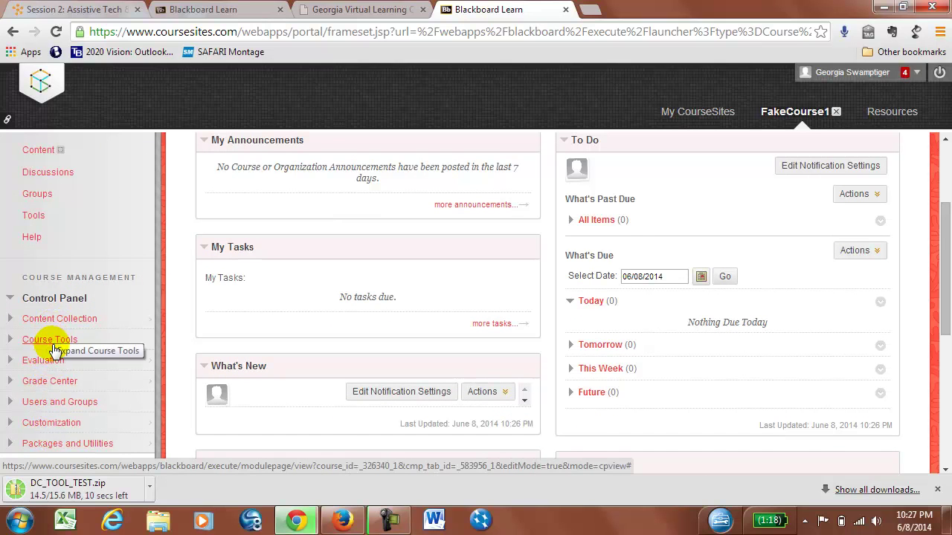
pyautogui.scroll(-1, 55, 349)
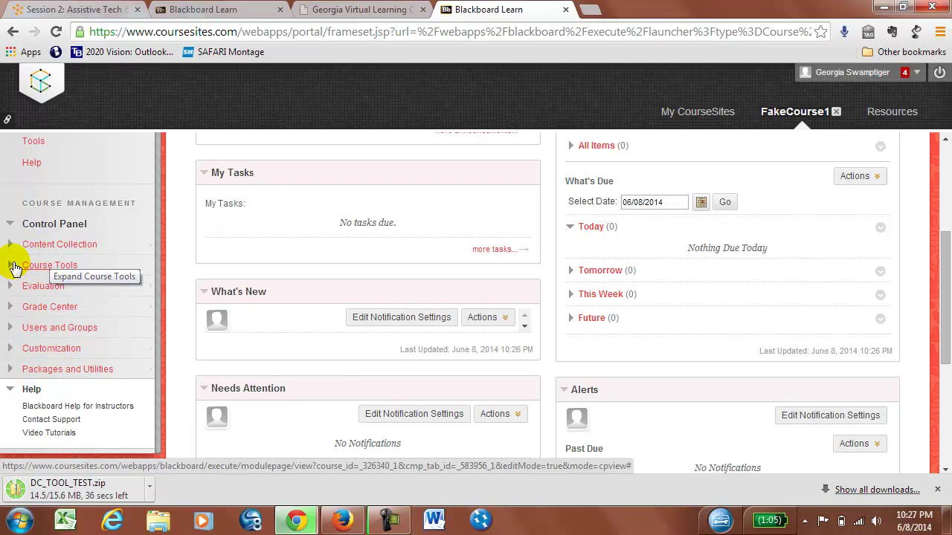
pyautogui.click(11, 265)
pyautogui.scroll(-3, 54, 307)
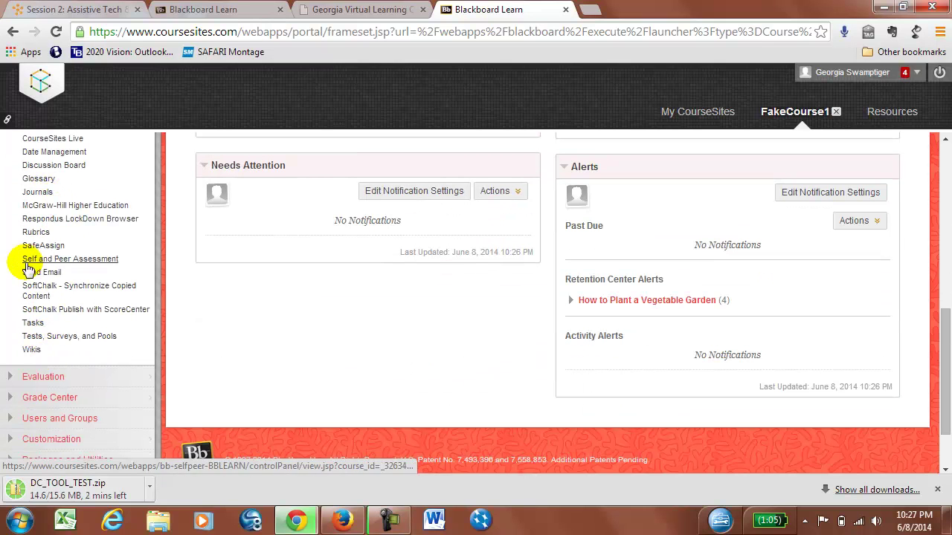
pyautogui.scroll(-1, 37, 195)
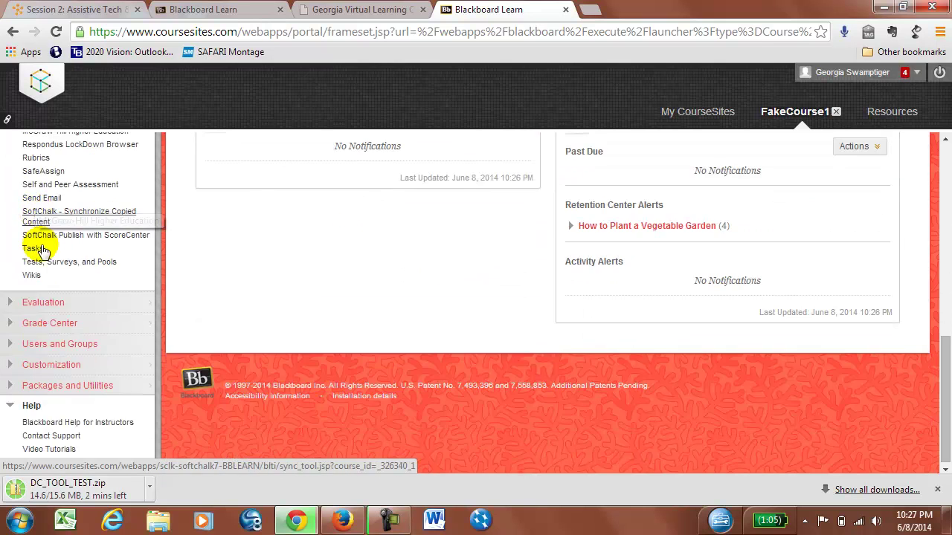
# - Open the course's Teaching Style settings from its Customization options
pyautogui.click(12, 366)
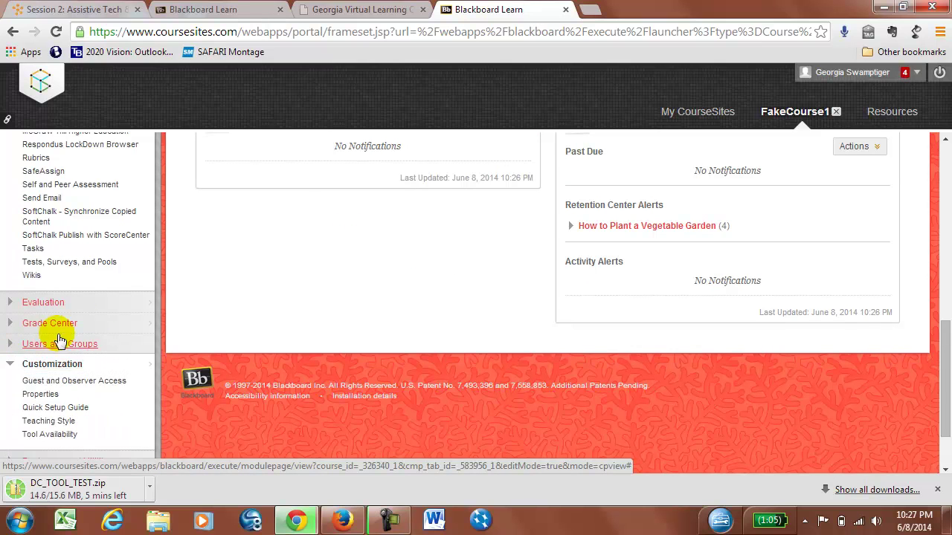
pyautogui.scroll(-1, 60, 349)
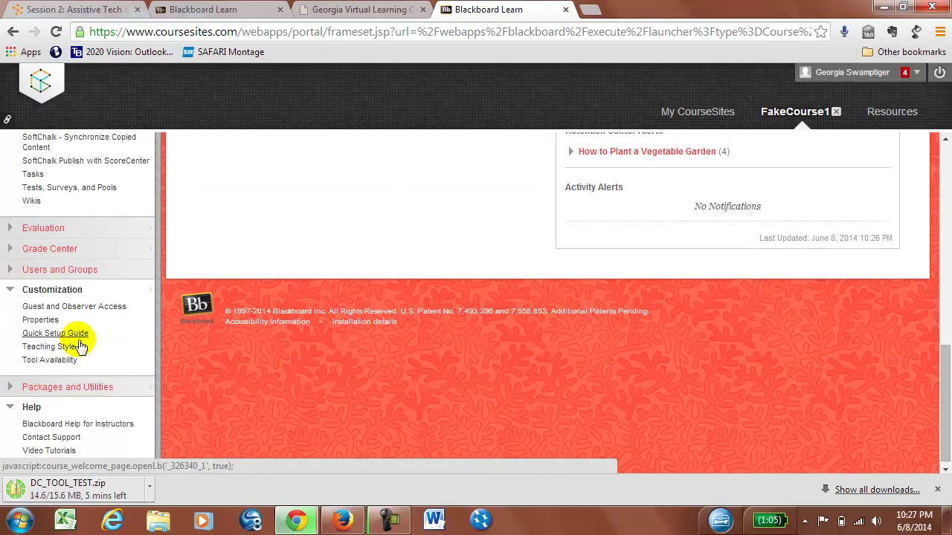
pyautogui.click(47, 349)
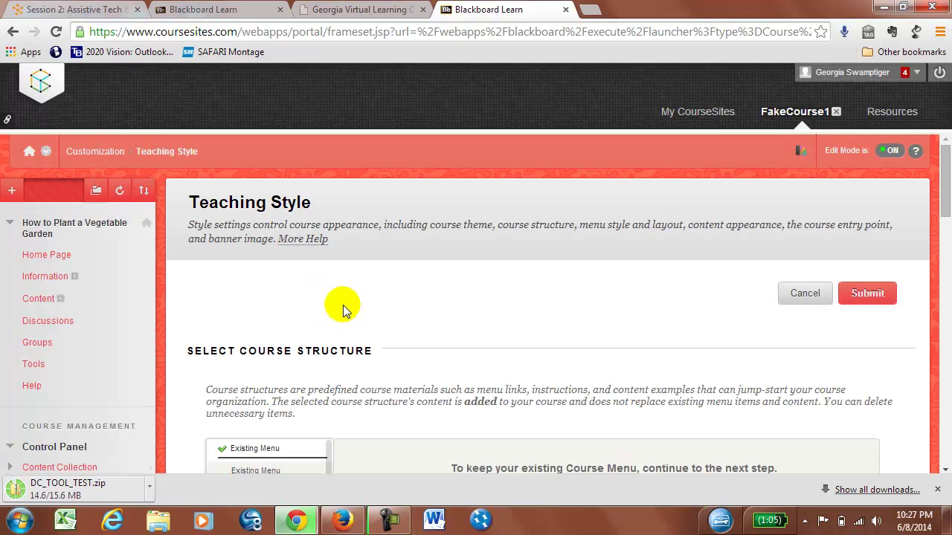
# - Open Blackboard Help for Instructors from the Help section of the course's Control Panel
pyautogui.scroll(-2, 364, 311)
pyautogui.scroll(-2, 394, 315)
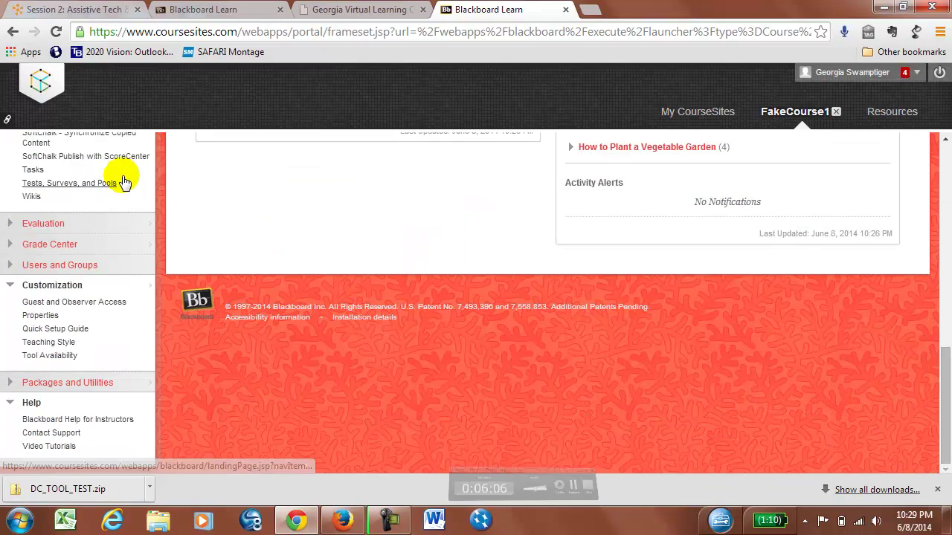
pyautogui.click(50, 420)
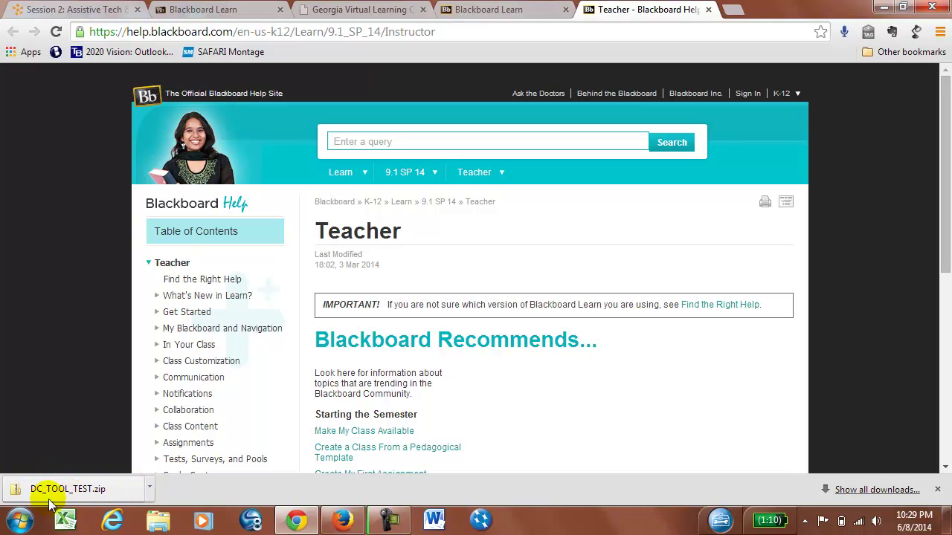
# - Show the downloaded DC_TOOL_TEST.zip in its folder to check where it is saved, and close the folder window
pyautogui.click(149, 489)
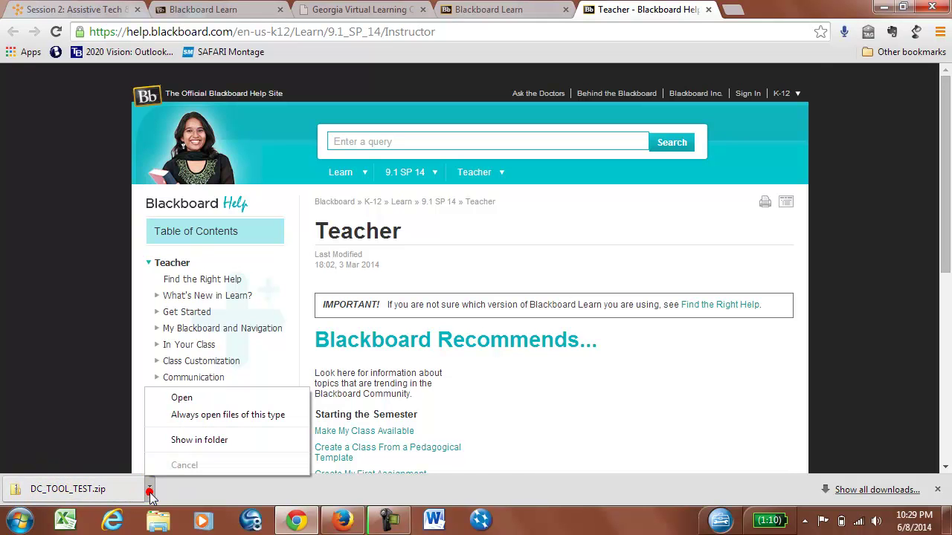
pyautogui.click(173, 439)
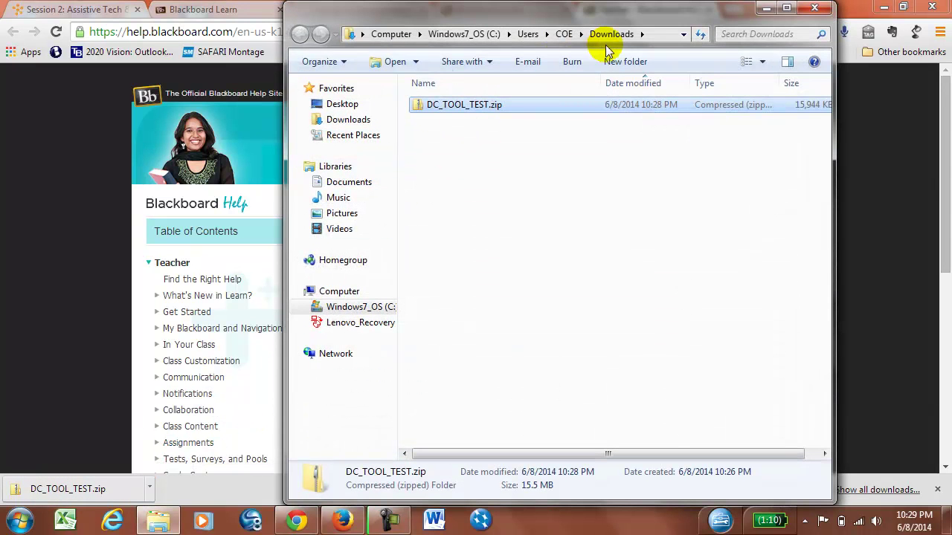
pyautogui.click(814, 7)
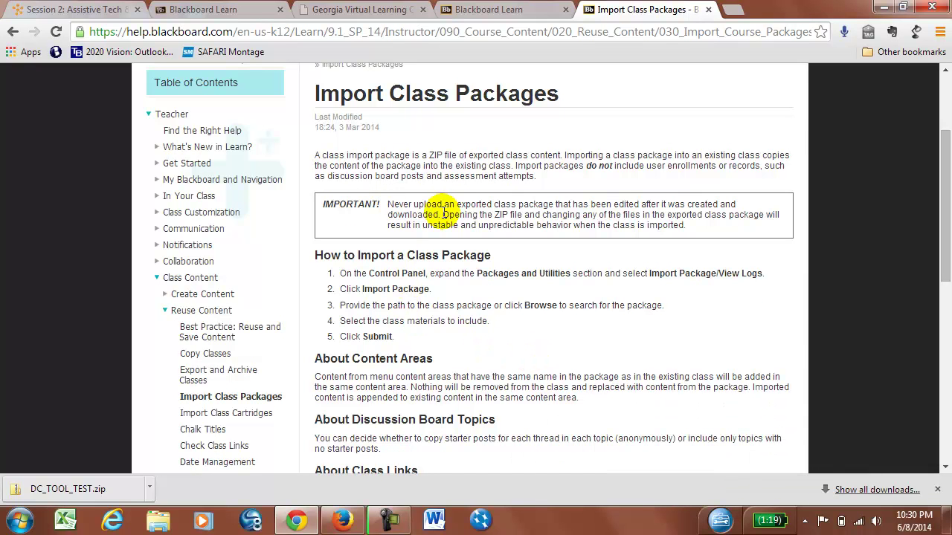
# - Read the Import Class Packages help page for its import procedure and its warning about edited packages
pyautogui.scroll(2, 405, 171)
pyautogui.scroll(-1, 435, 245)
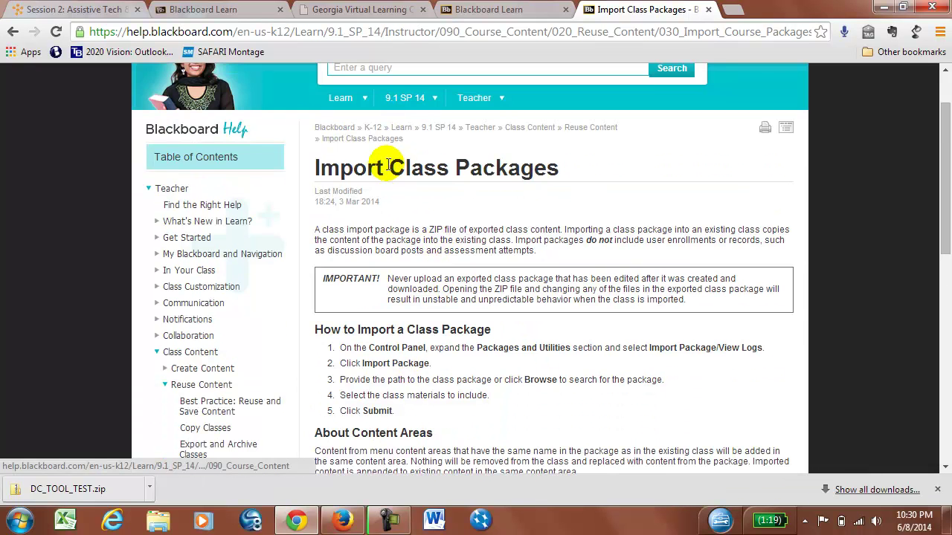
pyautogui.scroll(-1, 496, 198)
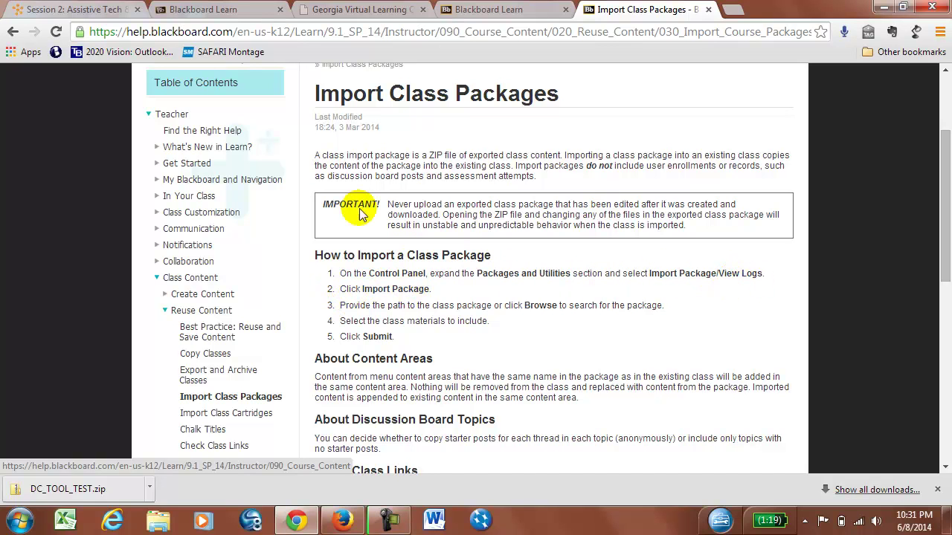
# - Collapse the Course Tools, Customization and Help sections in the course's Control Panel, and open Import Package / View Logs under Packages and Utilities
pyautogui.click(490, 12)
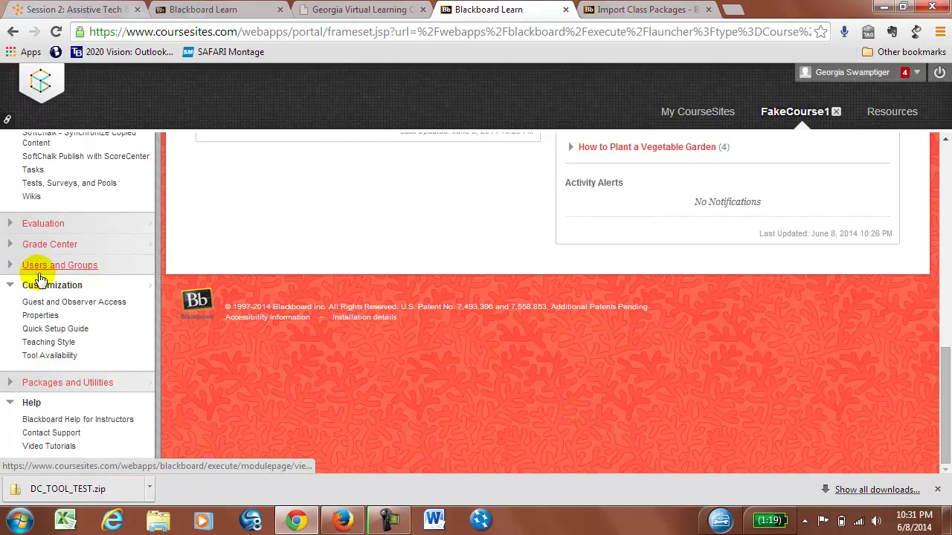
pyautogui.scroll(10, 44, 264)
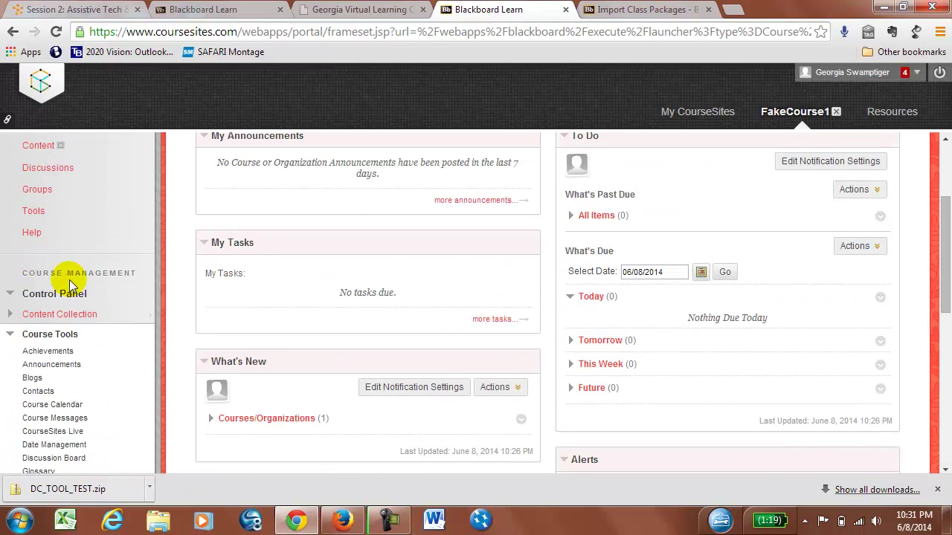
pyautogui.click(9, 335)
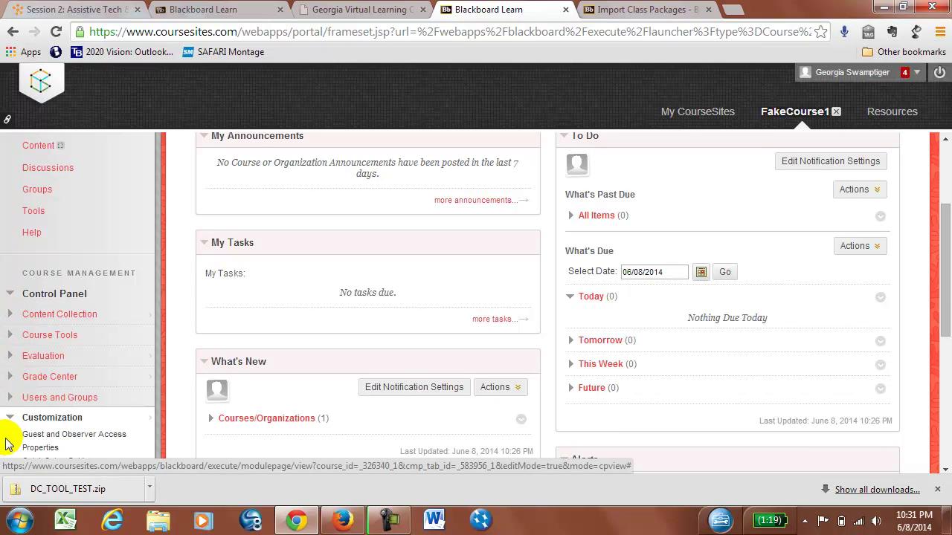
pyautogui.click(10, 417)
pyautogui.scroll(-2, 29, 365)
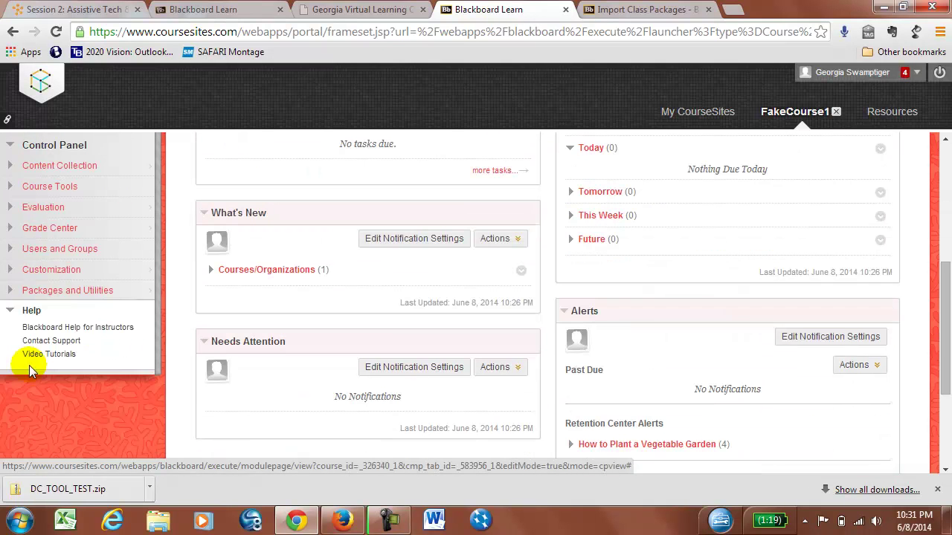
pyautogui.click(10, 309)
pyautogui.click(43, 293)
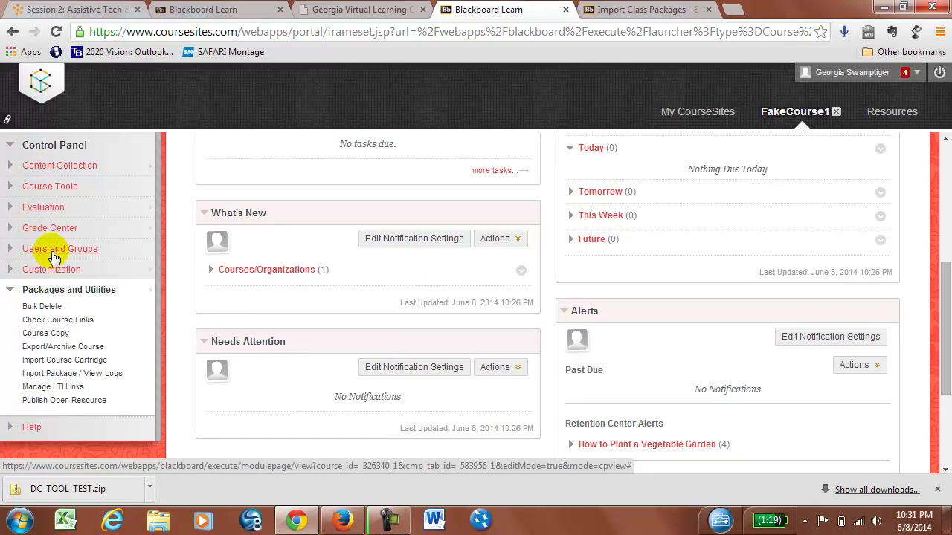
pyautogui.click(76, 373)
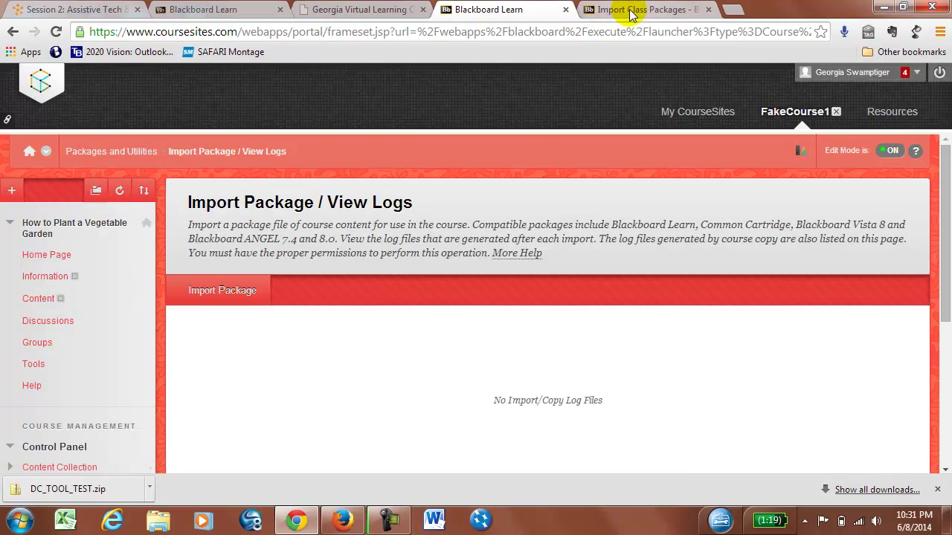
# - Recheck the class package import instructions on the help page and start a package import in the course
pyautogui.click(603, 10)
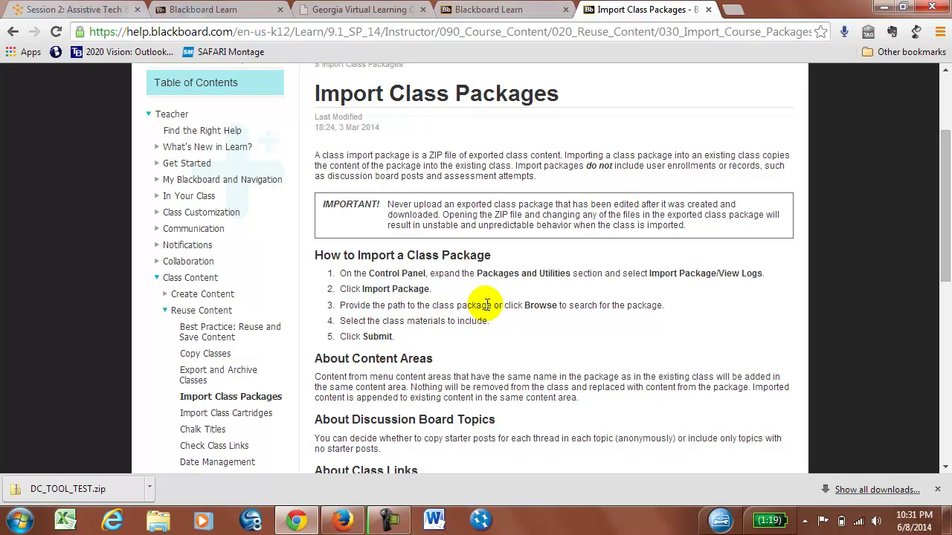
pyautogui.click(468, 10)
pyautogui.click(216, 296)
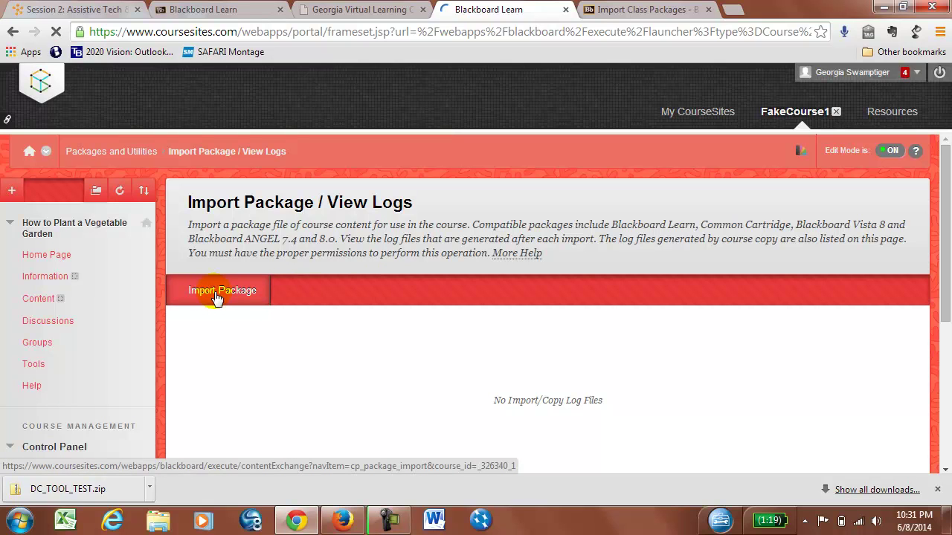
pyautogui.click(215, 296)
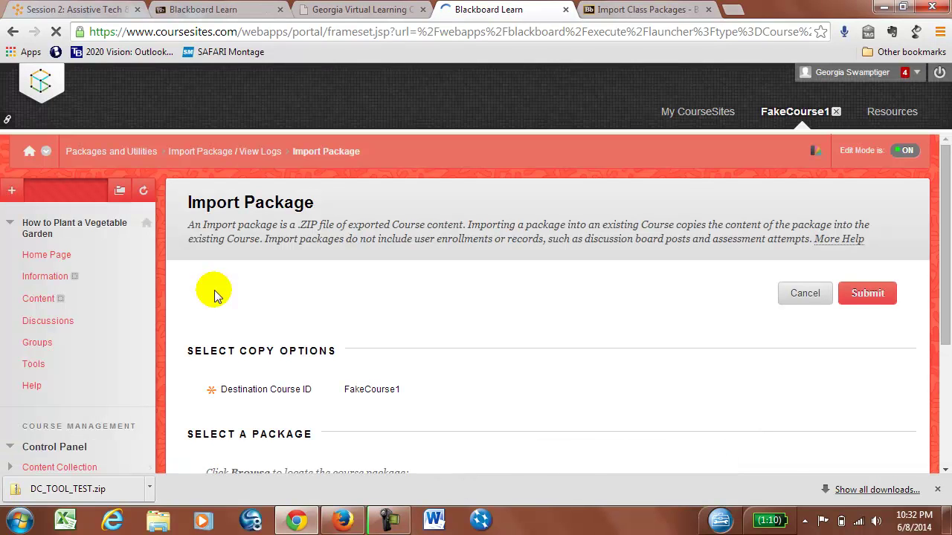
# - Choose DC_TOOL_TEST.zip from the Downloads folder as the course package to import
pyautogui.scroll(-2, 476, 316)
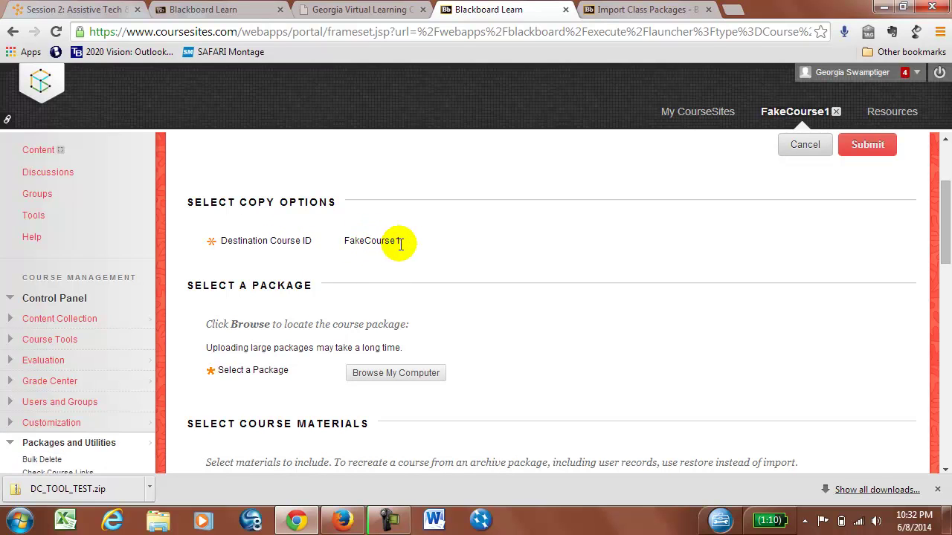
pyautogui.scroll(-1, 350, 261)
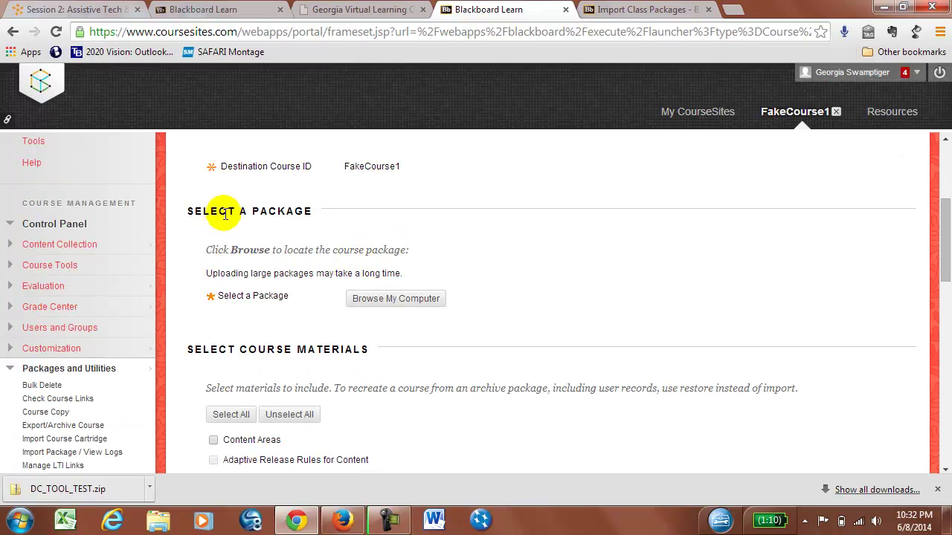
pyautogui.click(386, 298)
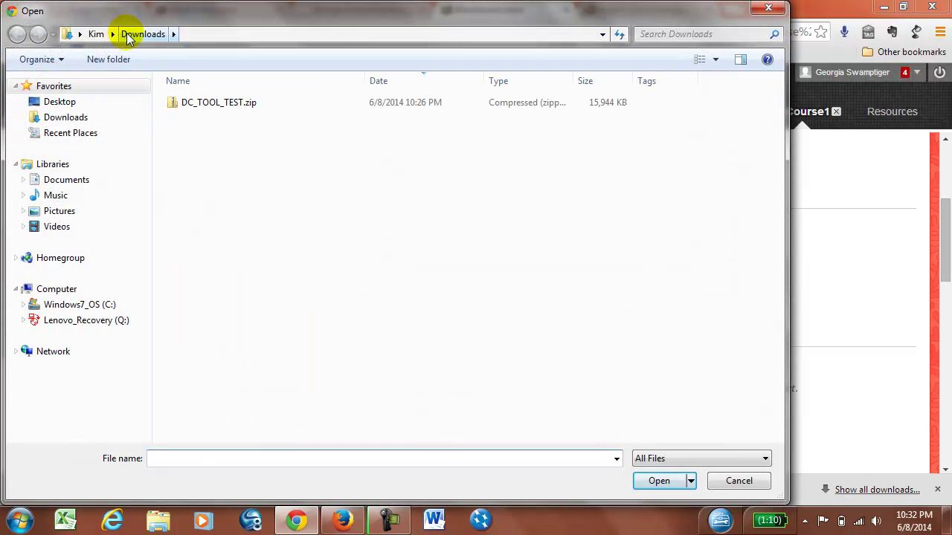
pyautogui.click(200, 108)
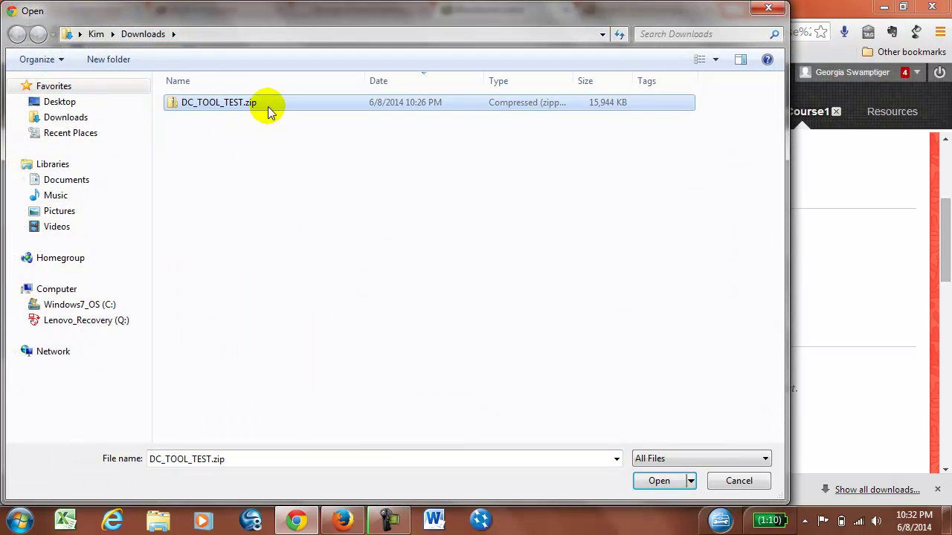
pyautogui.click(659, 480)
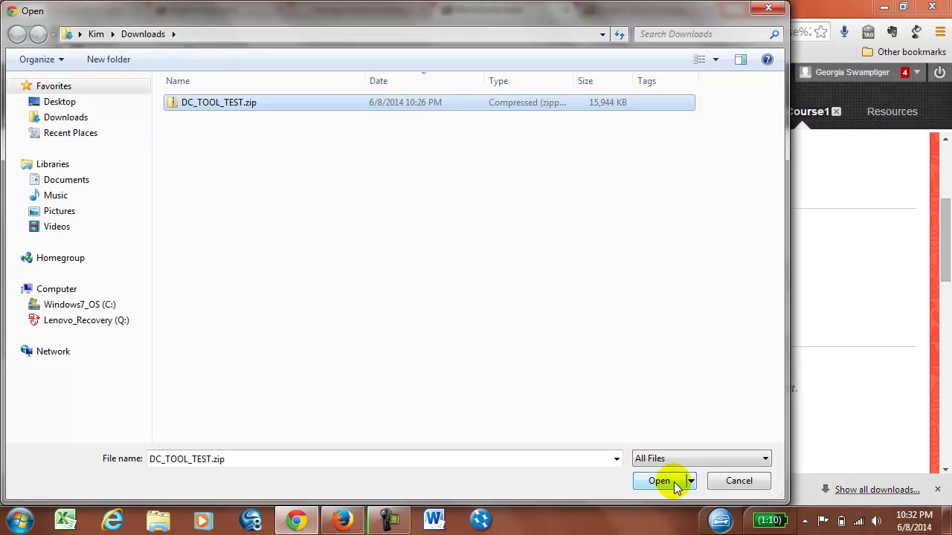
# - Consult the Import Class Packages help page for guidance on which course materials to include, and return to the import form
pyautogui.scroll(-3, 593, 358)
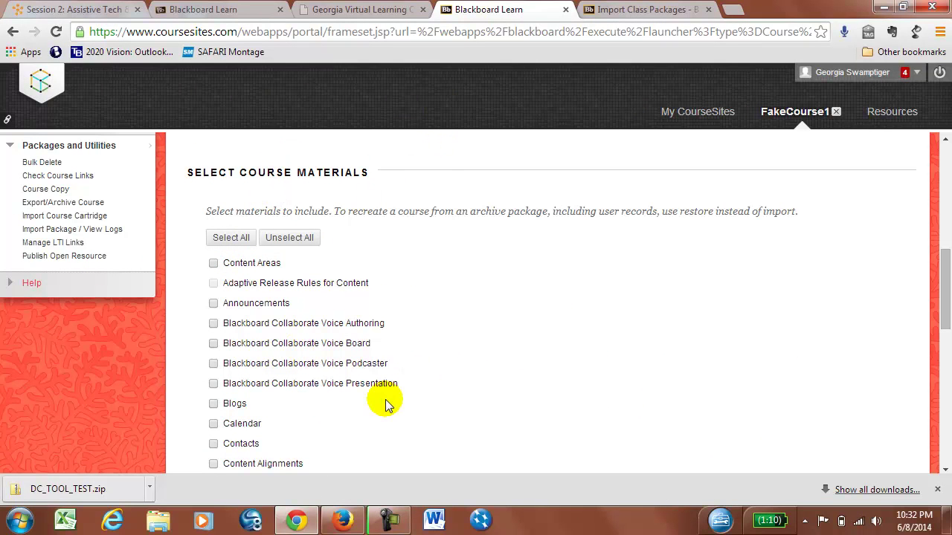
pyautogui.hotkey('ctrl', 'Tab')
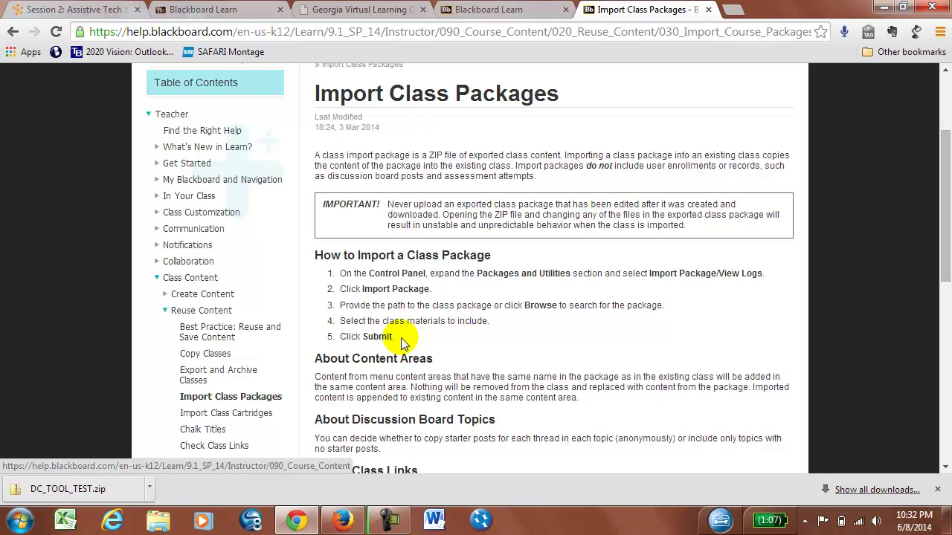
pyautogui.scroll(-3, 435, 338)
pyautogui.scroll(-1, 437, 340)
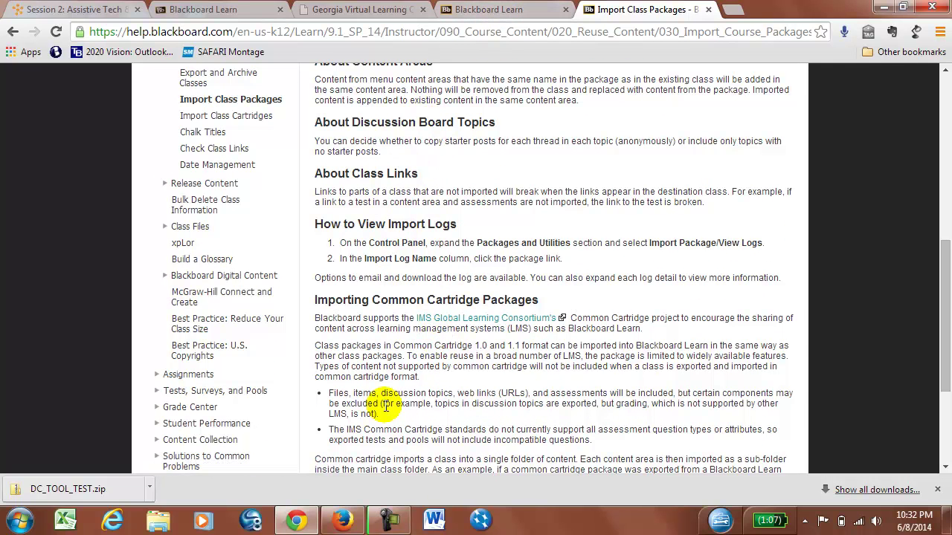
pyautogui.click(489, 9)
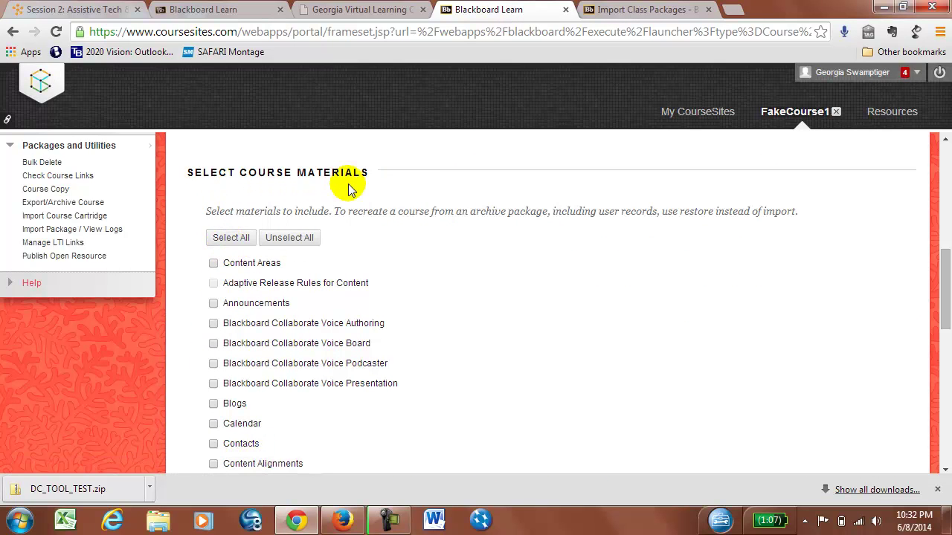
# - Select all course materials for the import, review the selected options, and submit the package import
pyautogui.click(235, 239)
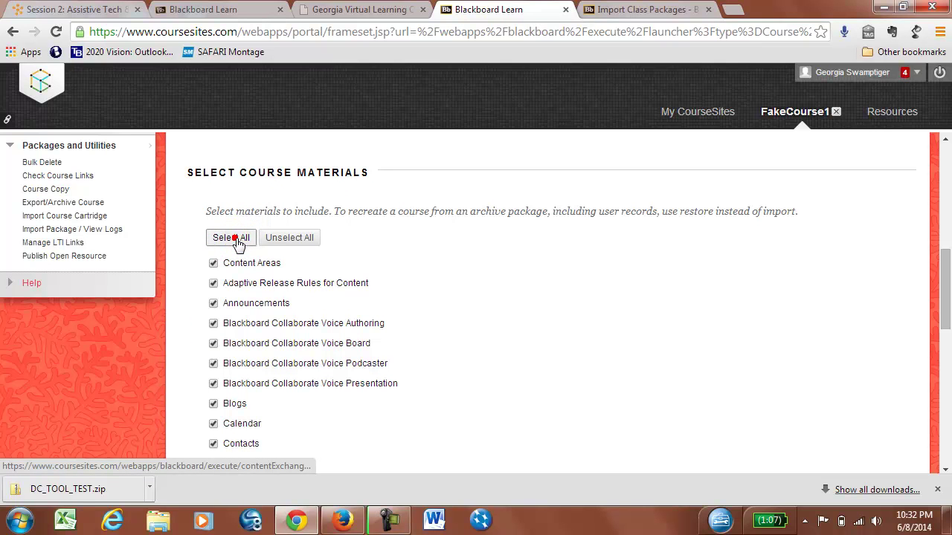
pyautogui.scroll(-2, 251, 364)
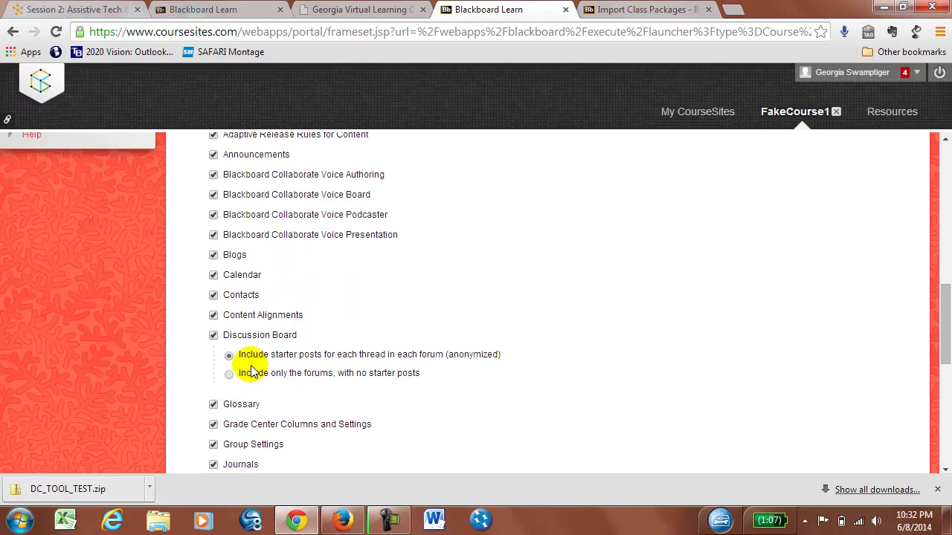
pyautogui.scroll(-3, 251, 371)
pyautogui.scroll(-3, 251, 369)
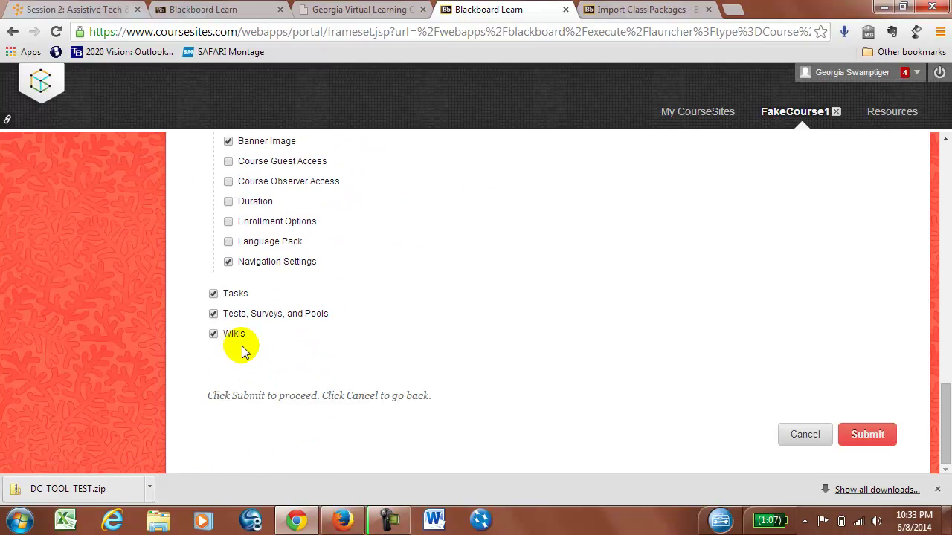
pyautogui.scroll(3, 250, 289)
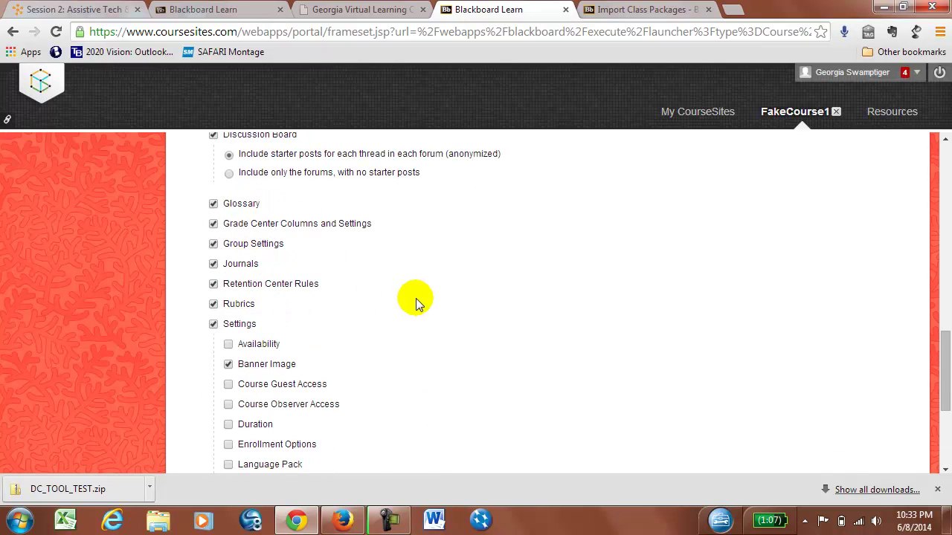
pyautogui.scroll(-3, 394, 304)
pyautogui.click(867, 434)
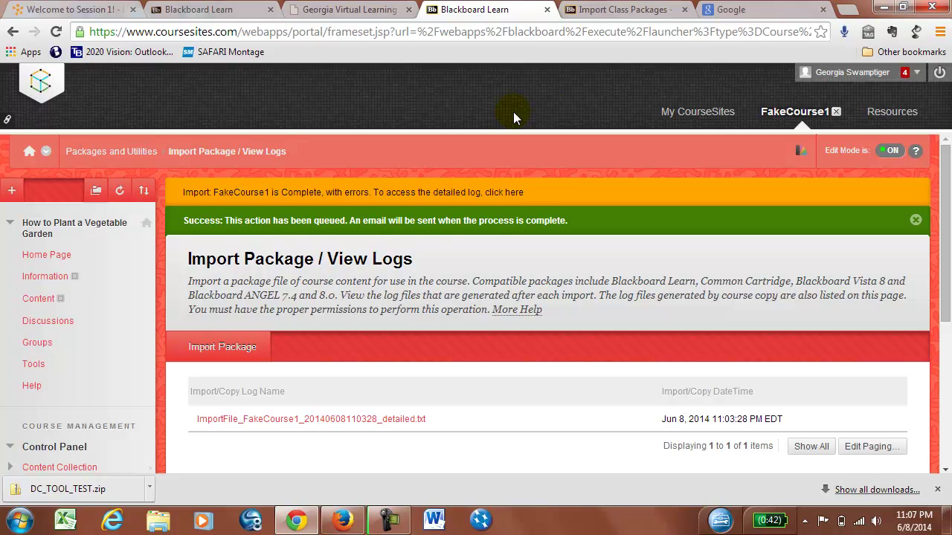
pyautogui.click(595, 9)
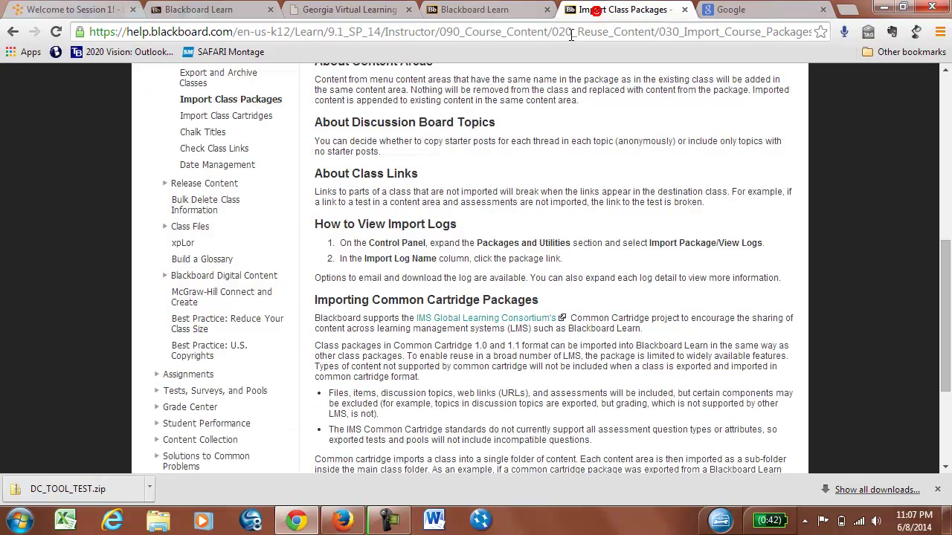
pyautogui.click(476, 10)
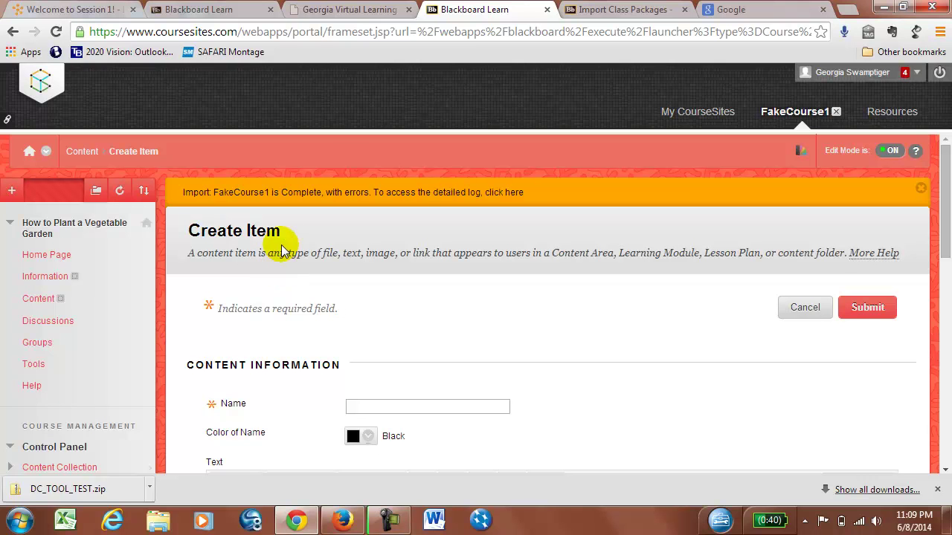
pyautogui.click(603, 8)
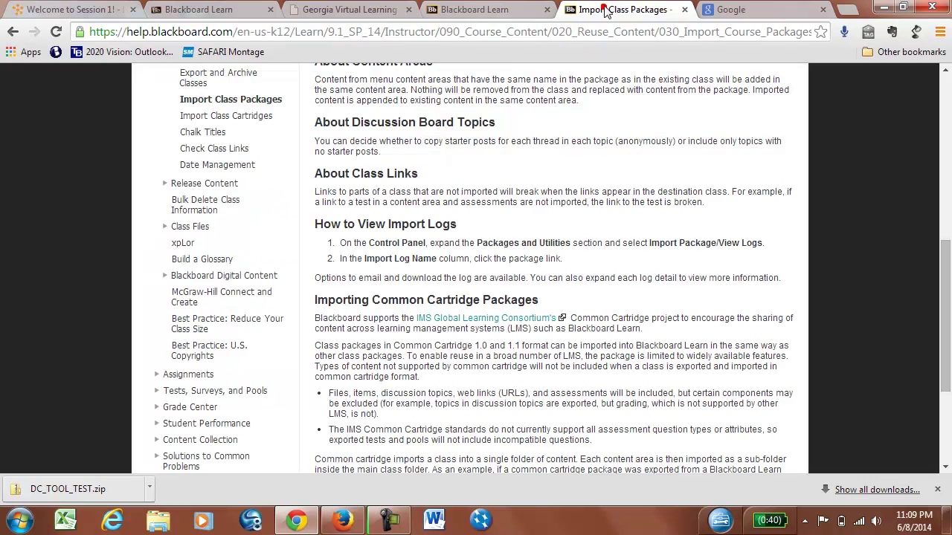
pyautogui.click(490, 11)
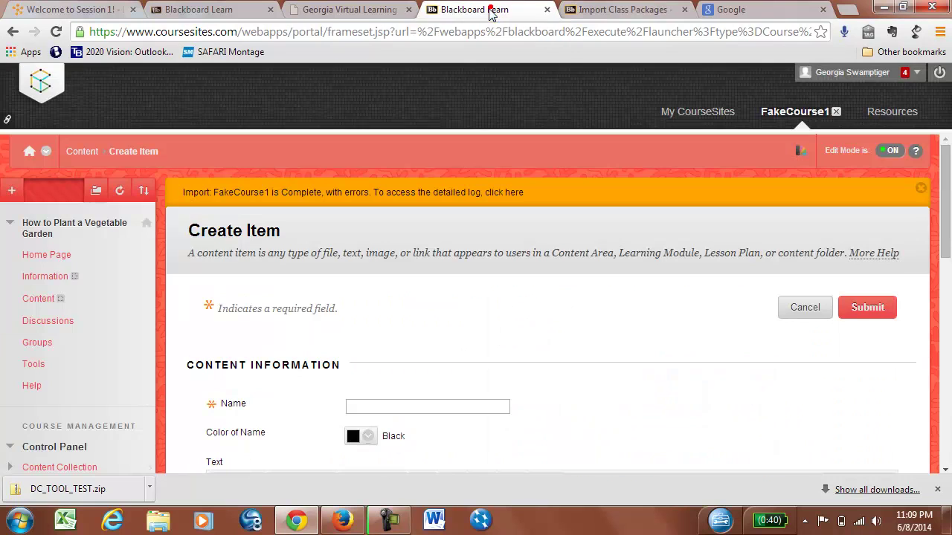
pyautogui.moveTo(262, 310); pyautogui.dragTo(287, 308)
pyautogui.click(286, 308)
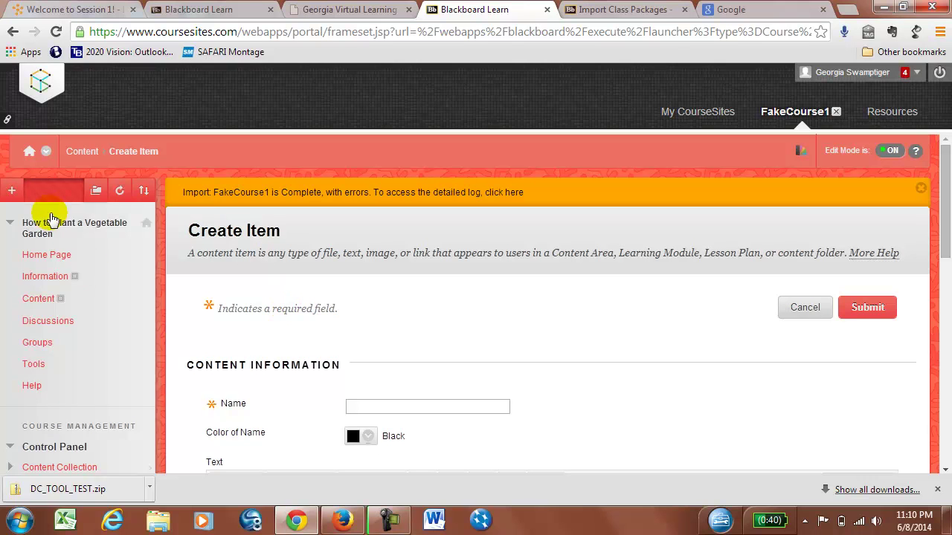
# - Switch to the Integratng Technology course in CourseDen and open the Session 3: BYOT module from its course content
pyautogui.click(60, 10)
pyautogui.scroll(5, 401, 446)
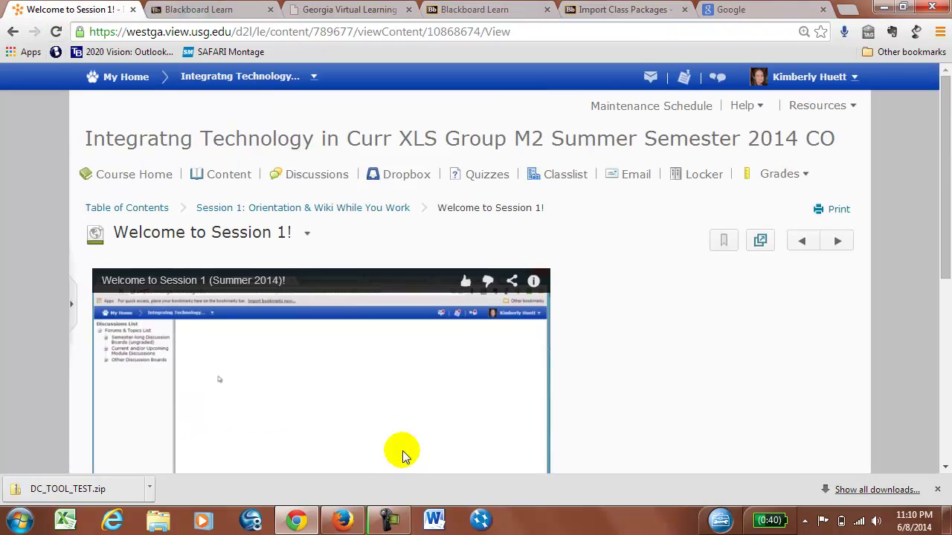
pyautogui.click(159, 176)
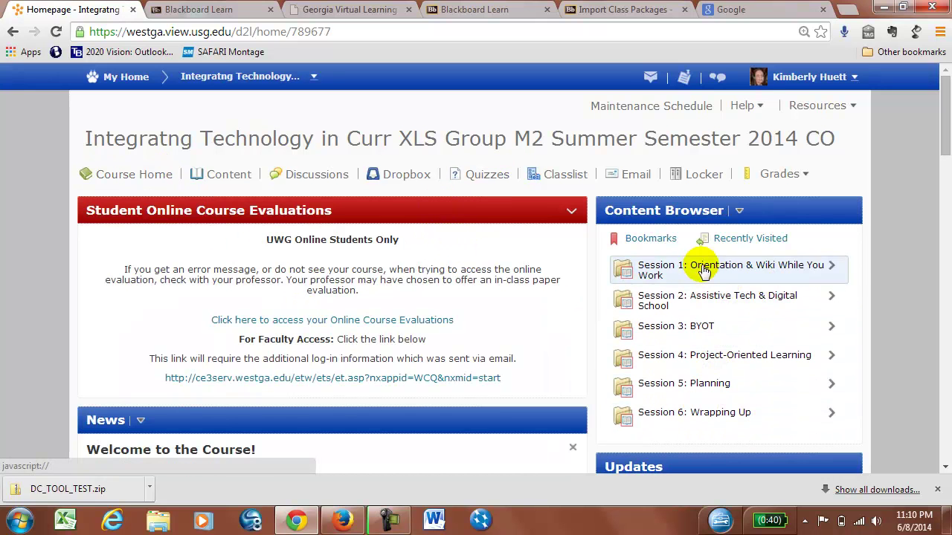
pyautogui.click(219, 178)
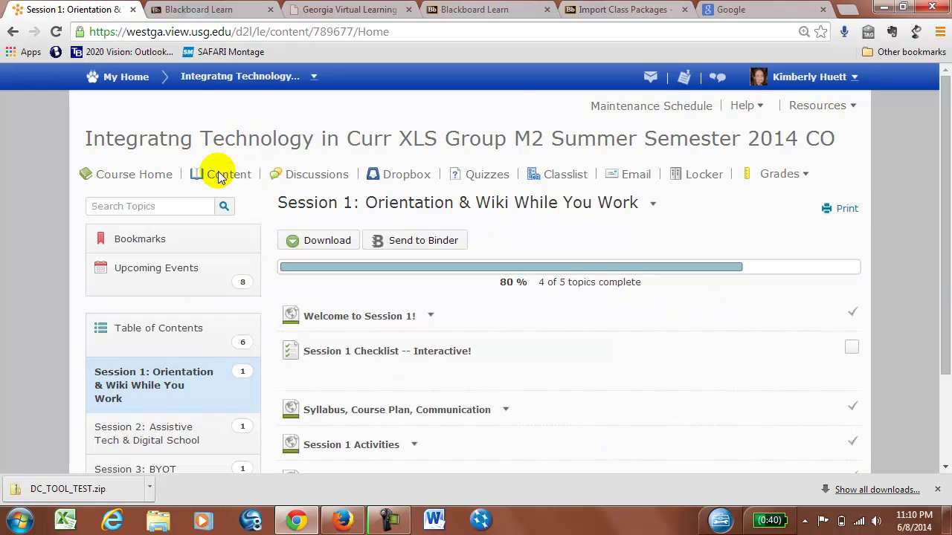
pyautogui.scroll(-1, 185, 349)
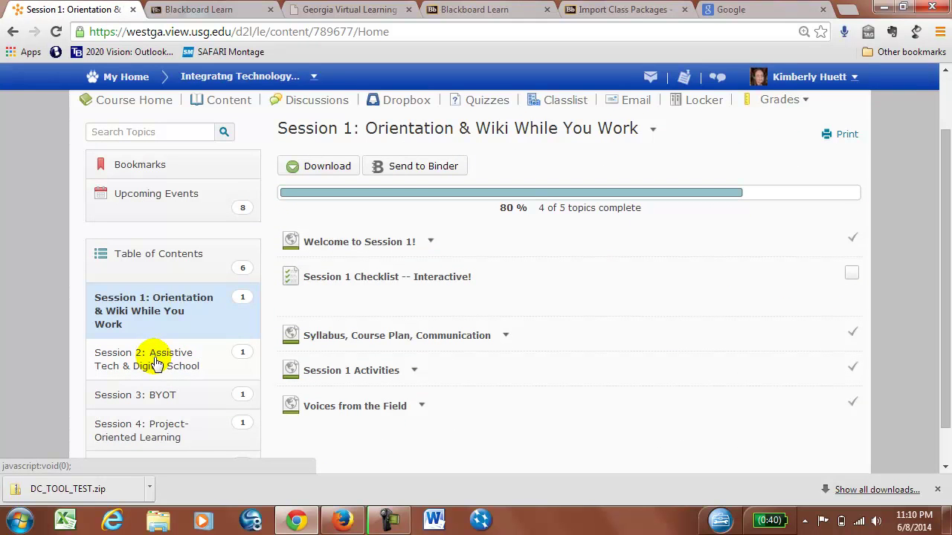
pyautogui.click(154, 401)
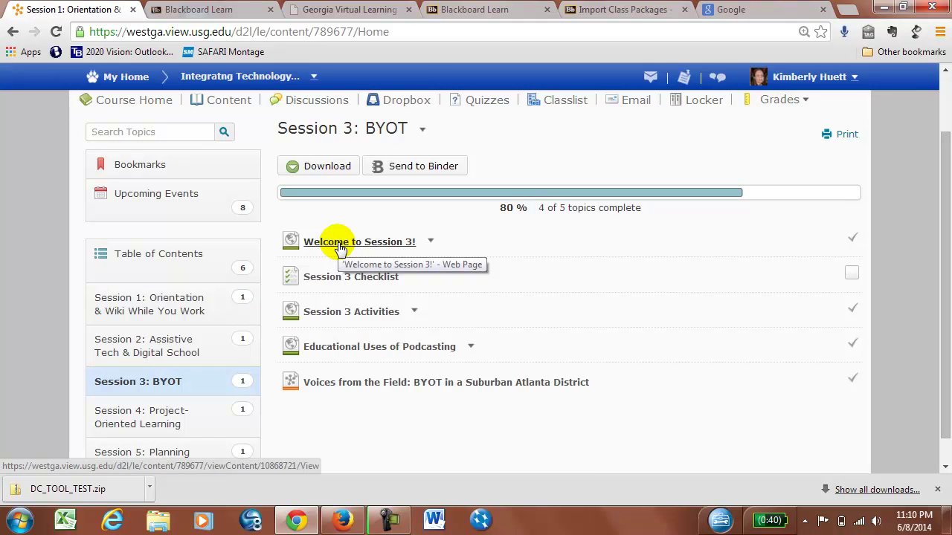
# - Review the Welcome to Session 3! page and the to-dos in the Session 3 Checklist
pyautogui.click(341, 244)
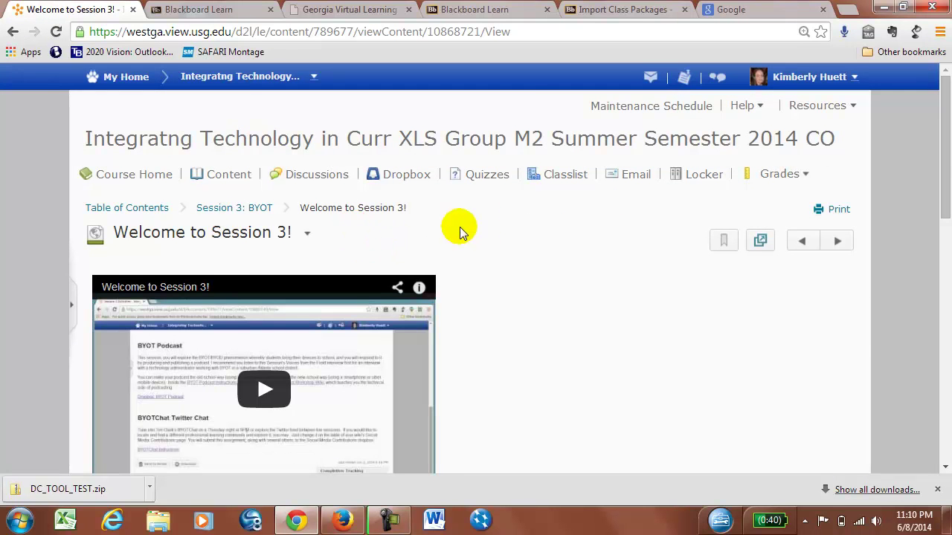
pyautogui.scroll(-3, 457, 227)
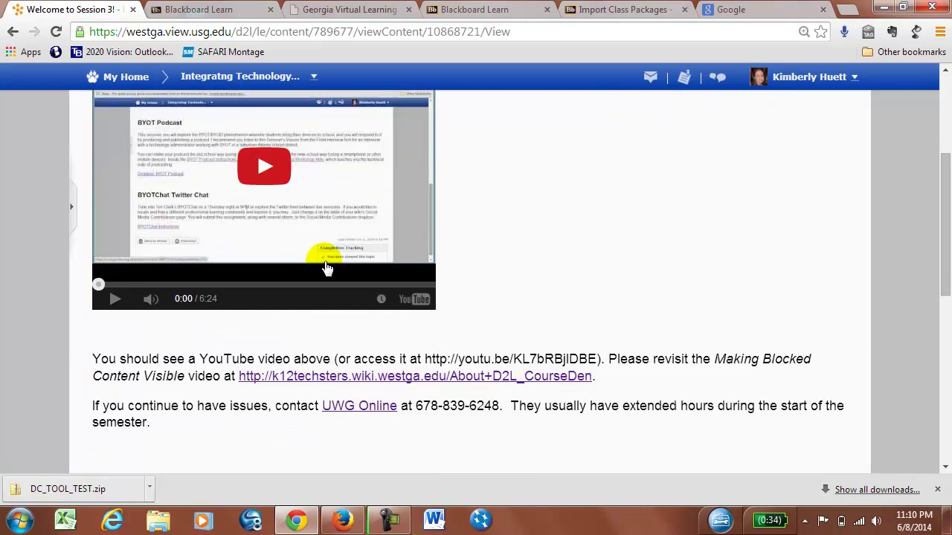
pyautogui.scroll(-3, 253, 403)
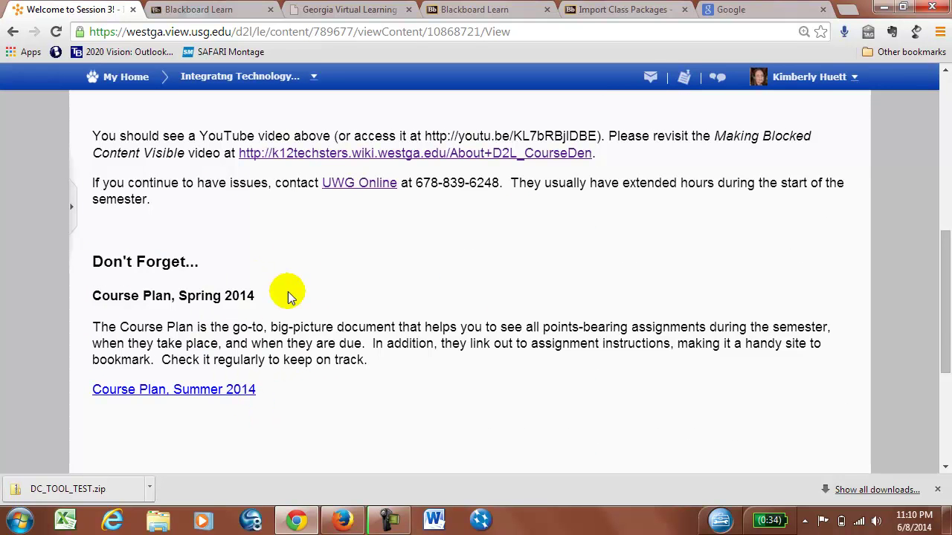
pyautogui.scroll(6, 251, 275)
pyautogui.click(832, 242)
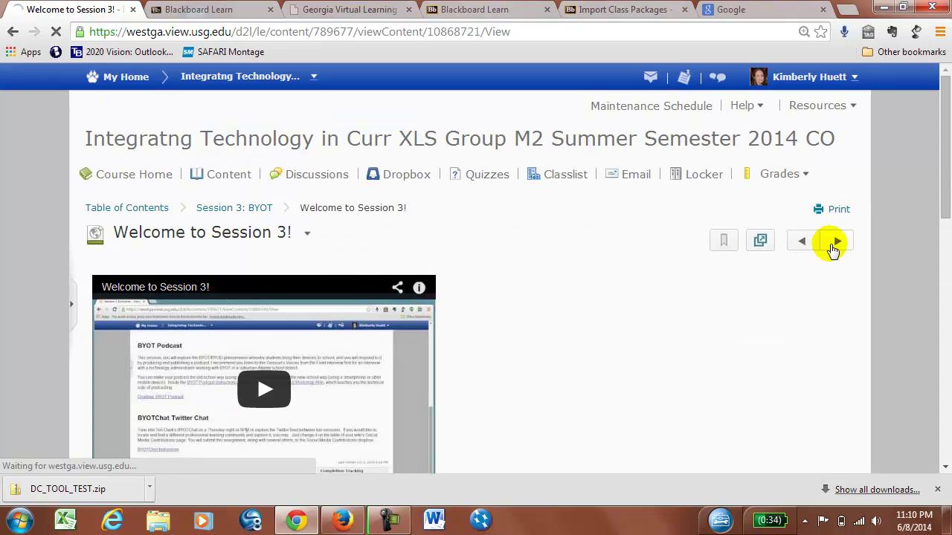
pyautogui.scroll(-1, 350, 320)
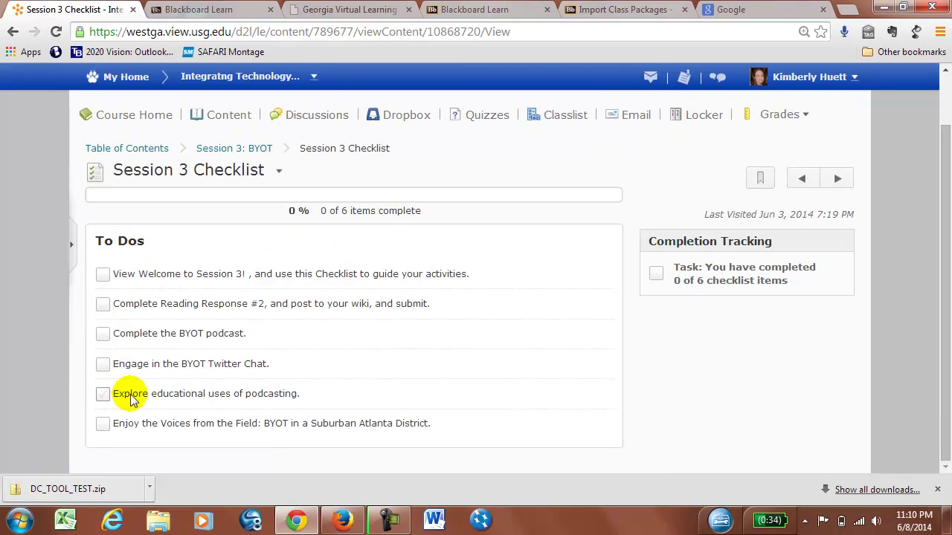
pyautogui.scroll(1, 497, 318)
# - Read the Reading Response #2 section of Session 3 Activities, check its Readings dropbox, and return to the activities page
pyautogui.click(835, 237)
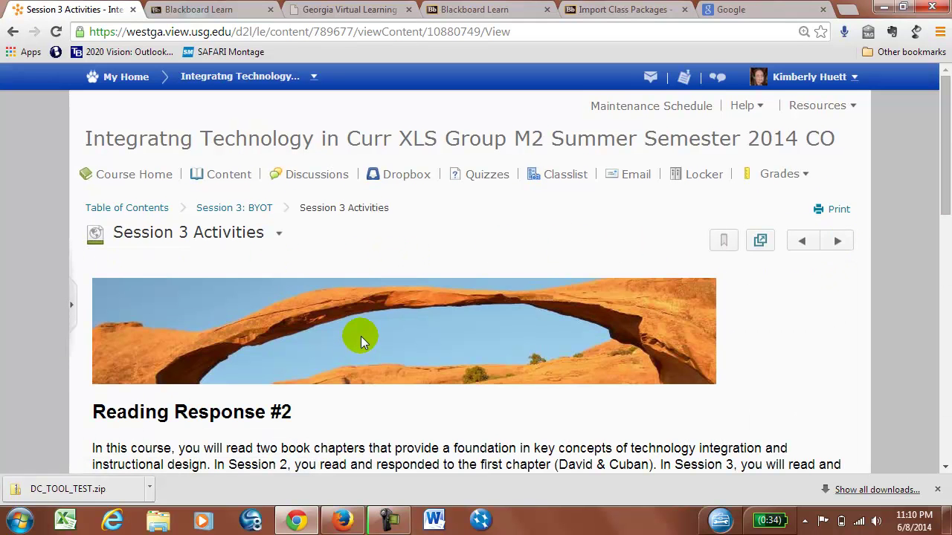
pyautogui.scroll(-3, 372, 328)
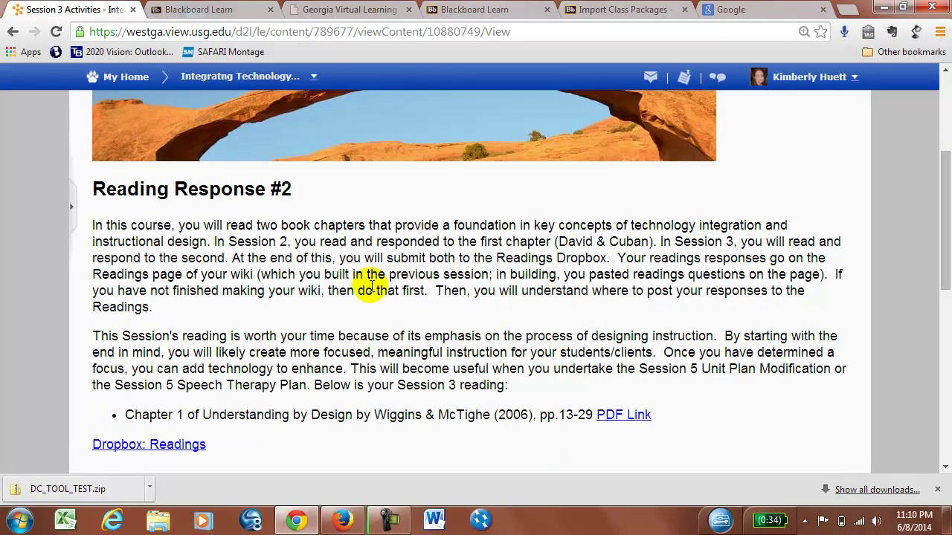
pyautogui.scroll(-1, 320, 249)
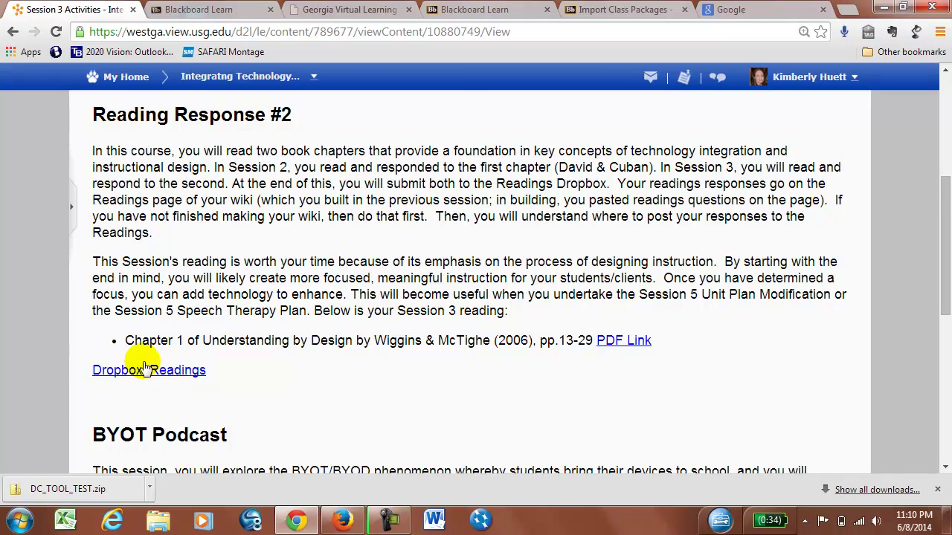
pyautogui.scroll(-1, 215, 368)
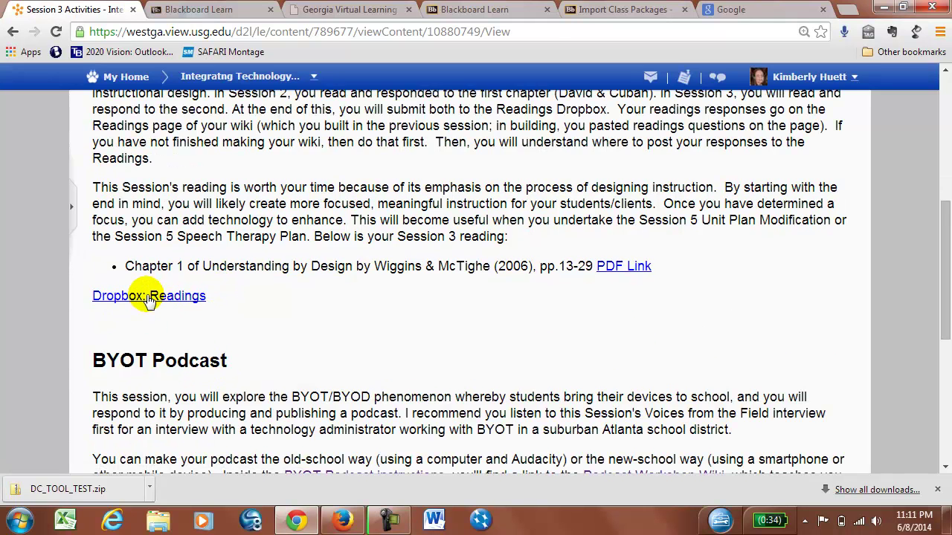
pyautogui.click(149, 297)
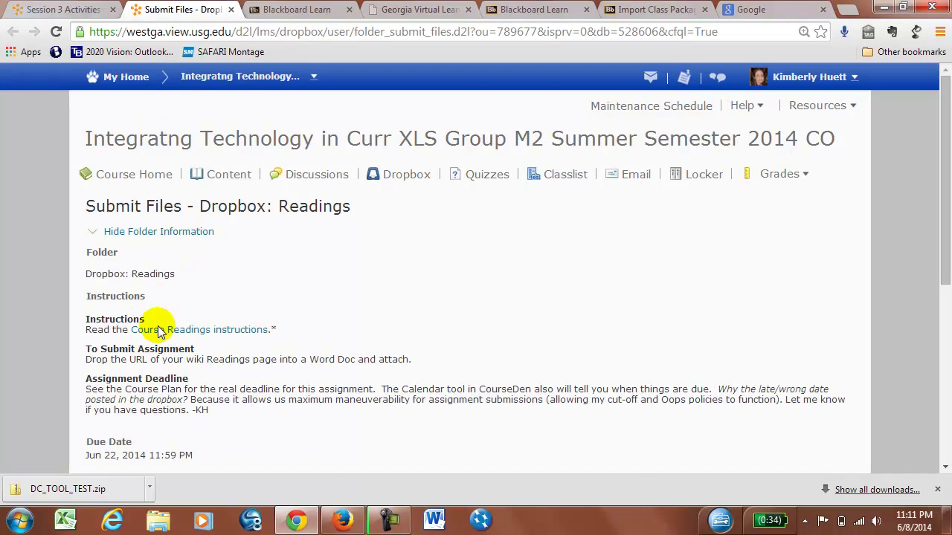
pyautogui.click(49, 9)
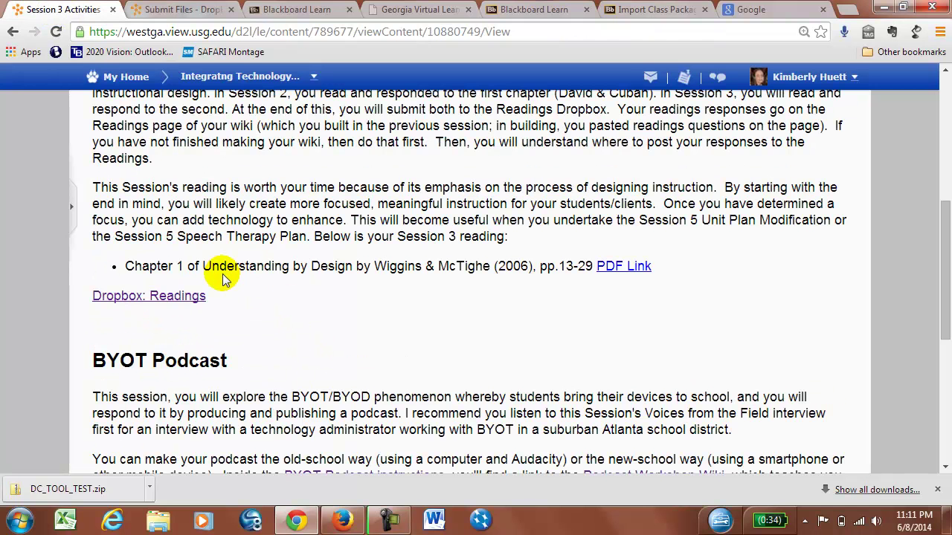
# - Consult the BYOT Podcast instructions on the wiki, and return to Session 3 Activities to review the BYOTChat Twitter Chat section
pyautogui.scroll(-2, 223, 276)
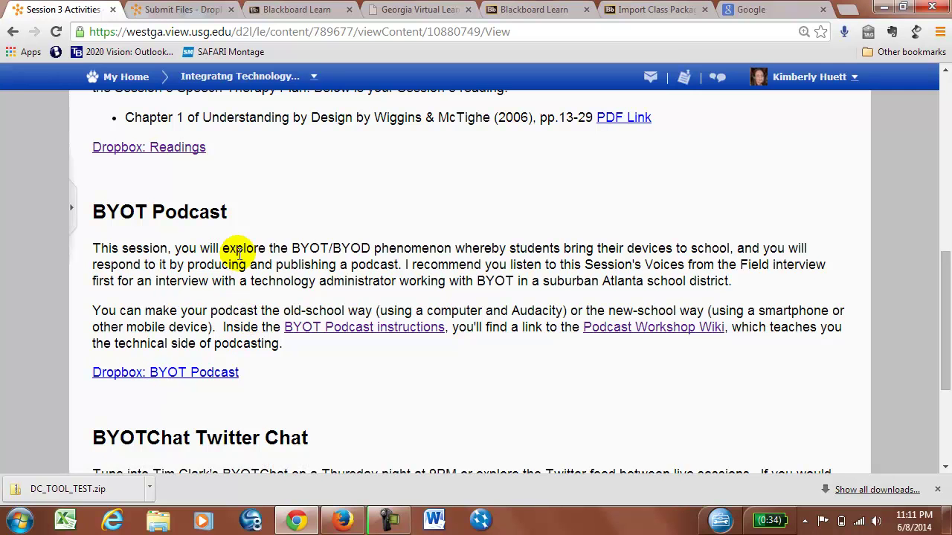
pyautogui.click(312, 330)
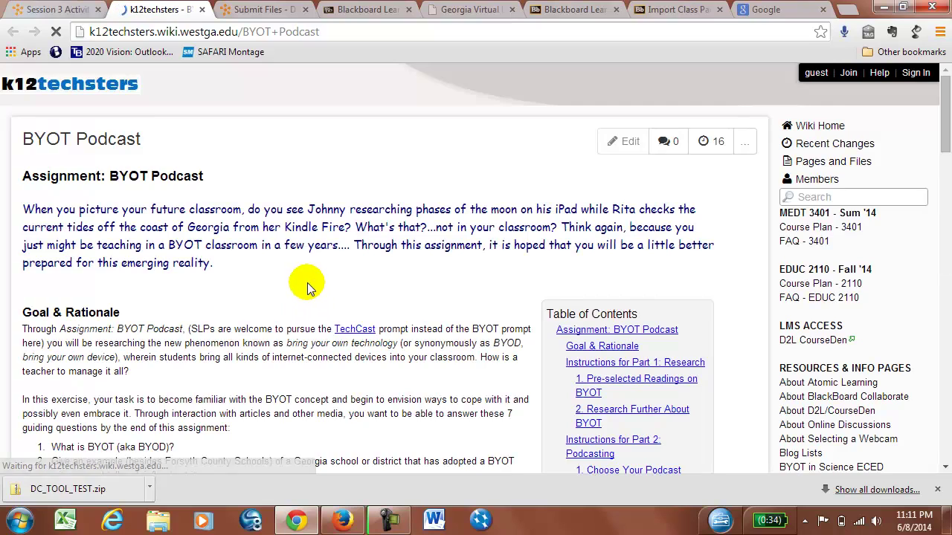
pyautogui.scroll(-15, 306, 271)
pyautogui.scroll(-10, 306, 273)
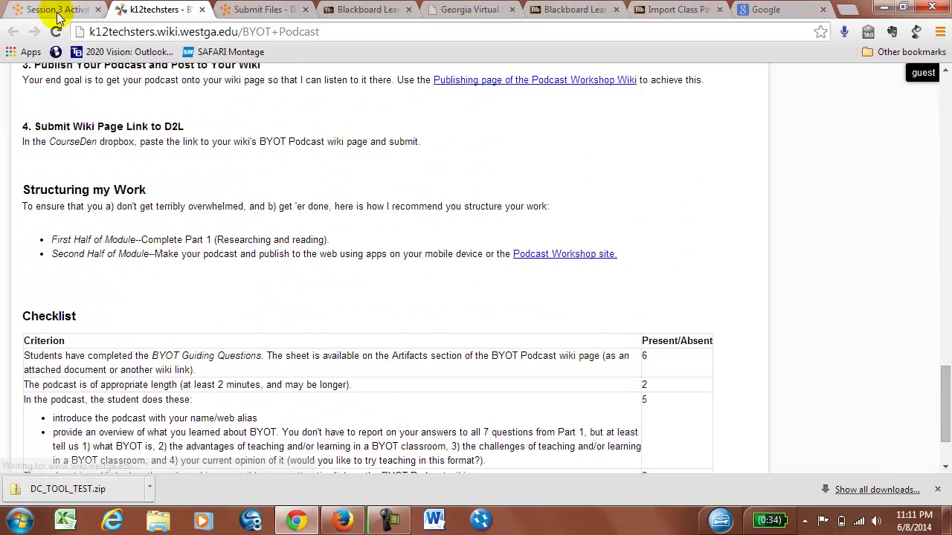
pyautogui.click(60, 9)
pyautogui.scroll(-3, 289, 313)
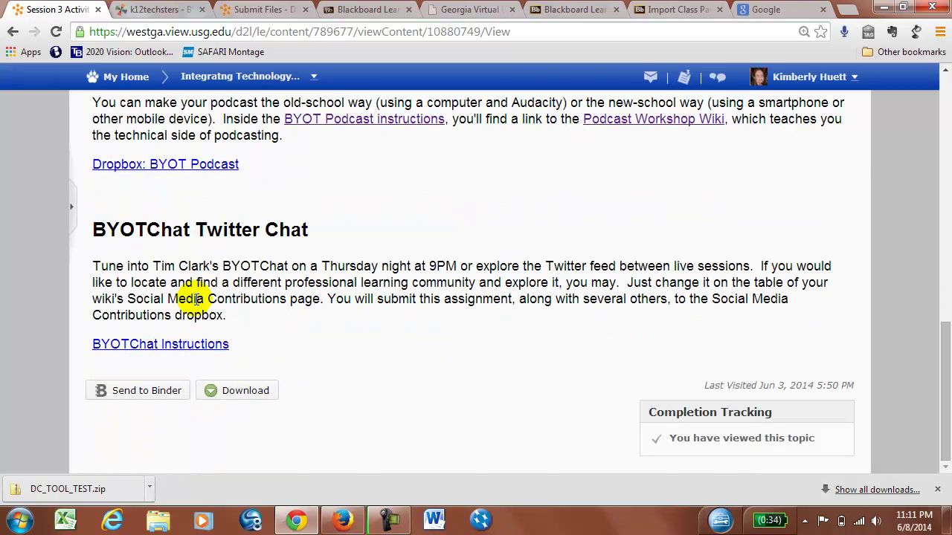
pyautogui.scroll(12, 304, 279)
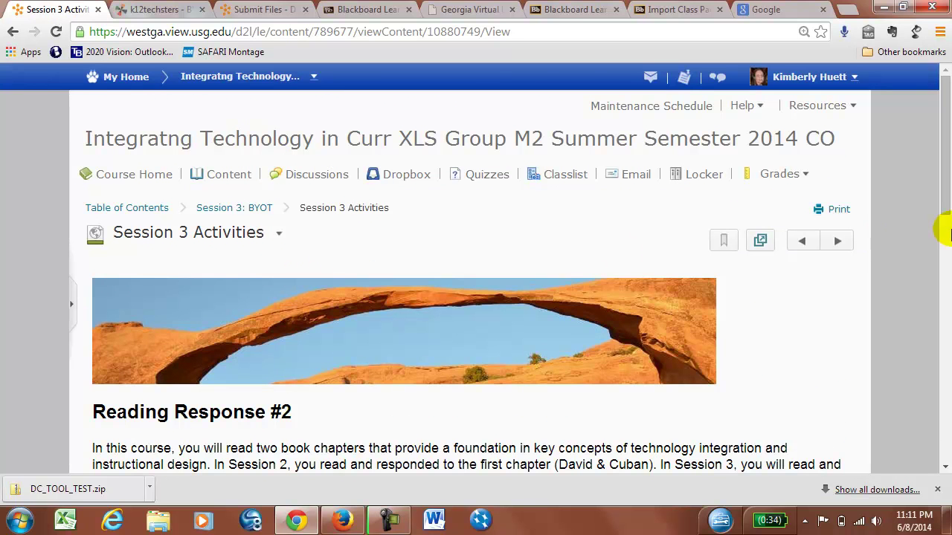
# - Examine the Educational Uses of Podcasting topic and the Voices from the Field: BYOT in a Suburban Atlanta District topic
pyautogui.click(839, 241)
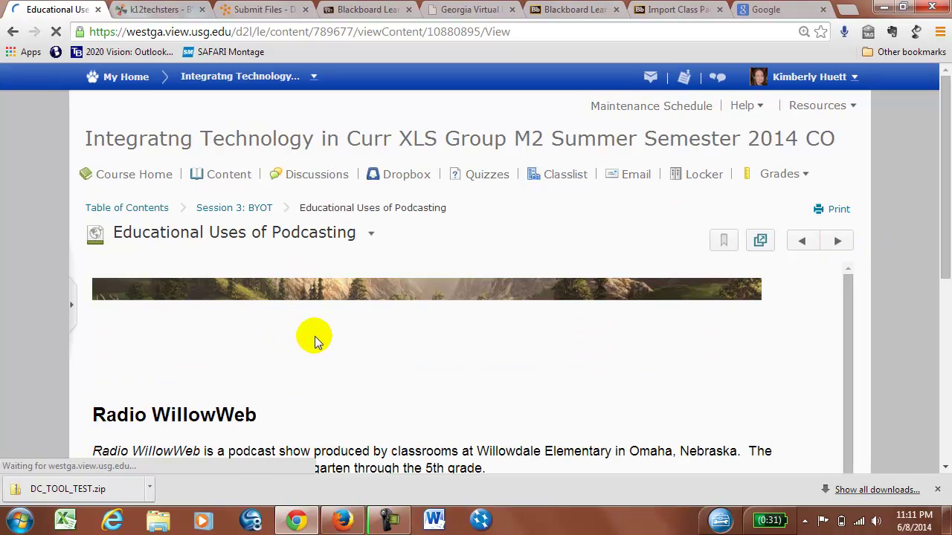
pyautogui.scroll(-2, 364, 305)
pyautogui.scroll(-6, 344, 297)
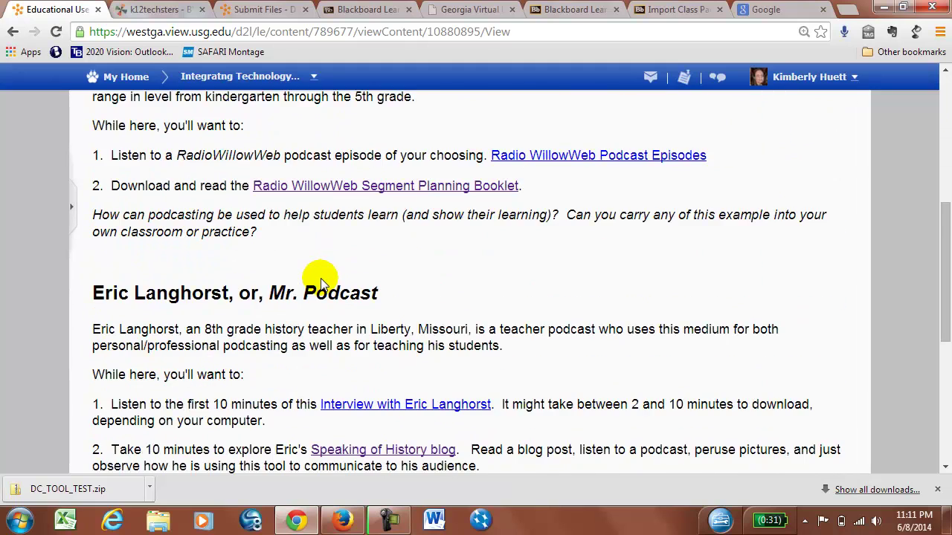
pyautogui.scroll(8, 322, 292)
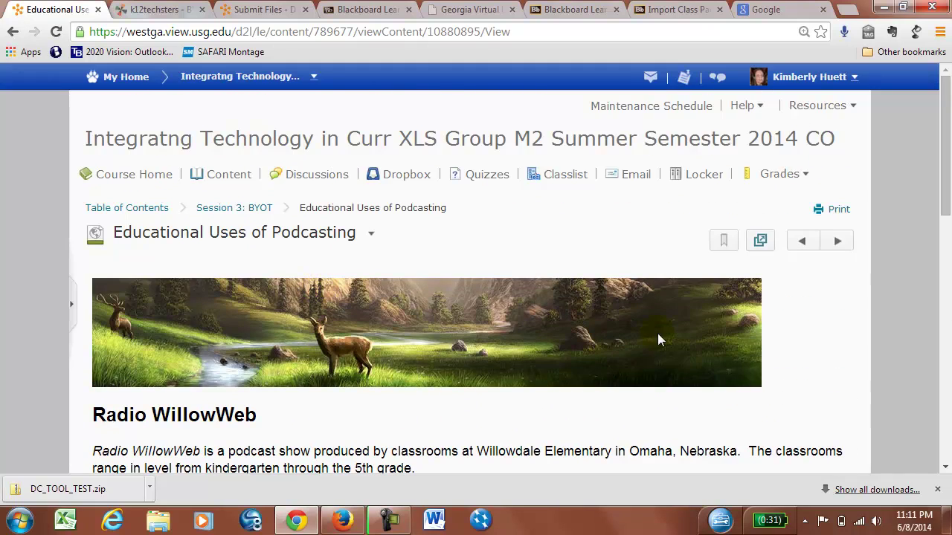
pyautogui.click(839, 242)
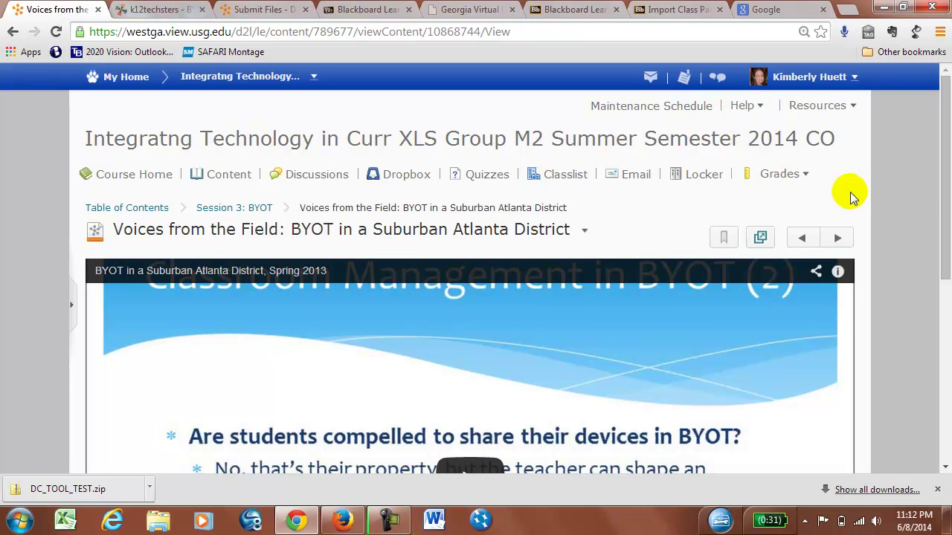
pyautogui.moveTo(943, 192); pyautogui.dragTo(941, 255)
pyautogui.moveTo(943, 256); pyautogui.dragTo(946, 197)
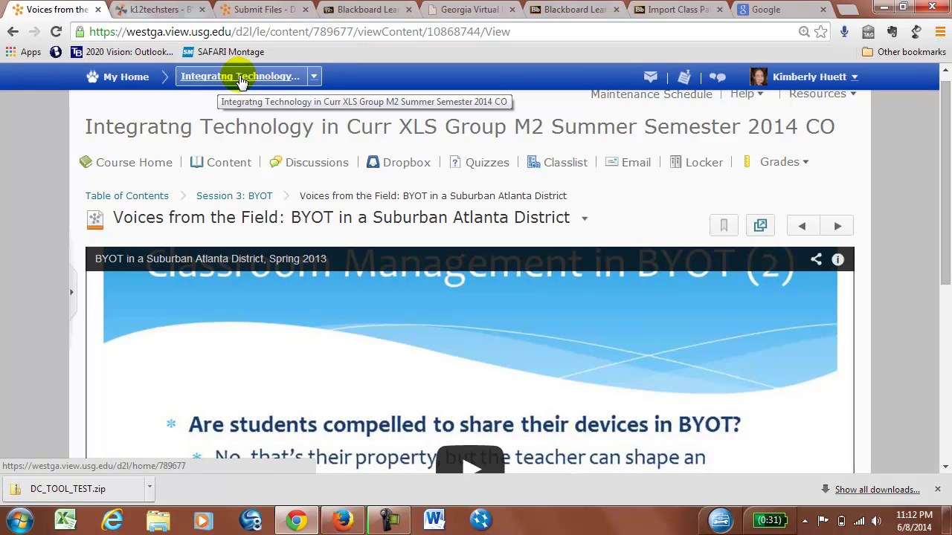
# - Switch to the Spring_Semester_2011_MEDT-3402-N02 course and open Import / Export / Copy Components in its course administration
pyautogui.click(314, 78)
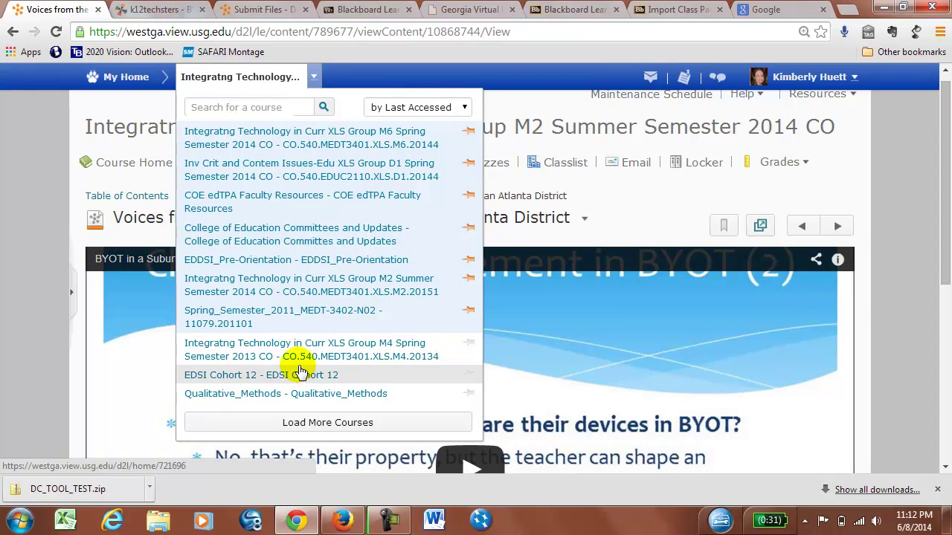
pyautogui.click(242, 327)
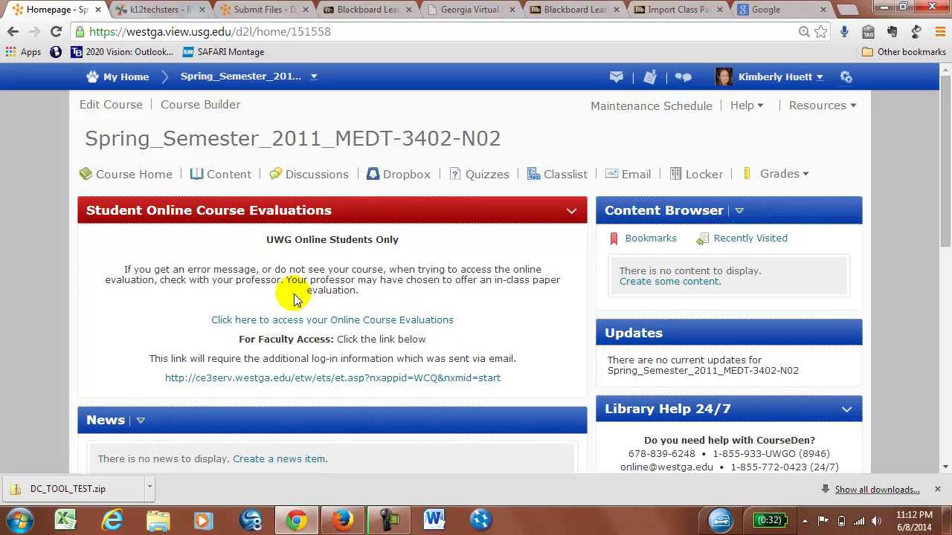
pyautogui.click(110, 106)
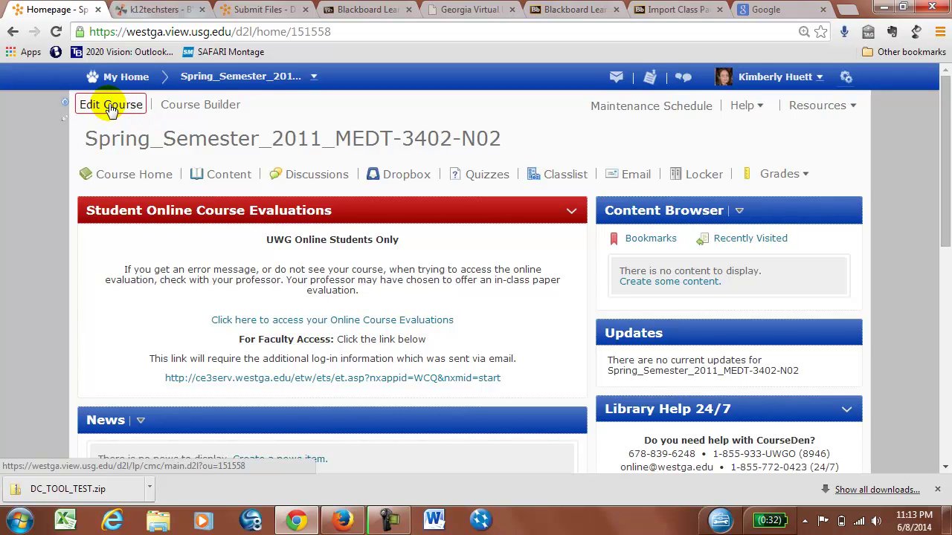
pyautogui.click(111, 106)
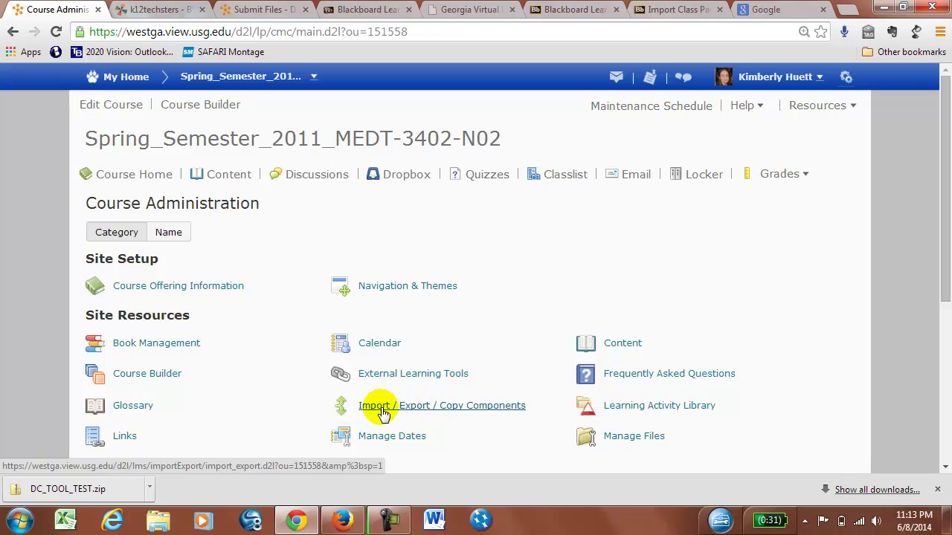
pyautogui.click(442, 409)
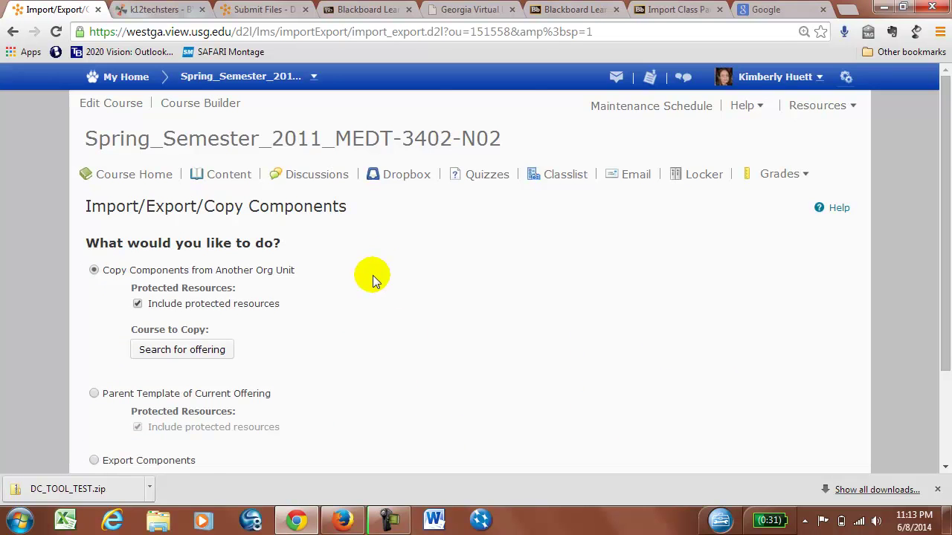
# - Choose Integratng Technology in Curr Section N03 Fall Semester 2014 CO as the course to copy components from, with protected resources included
pyautogui.scroll(-3, 373, 276)
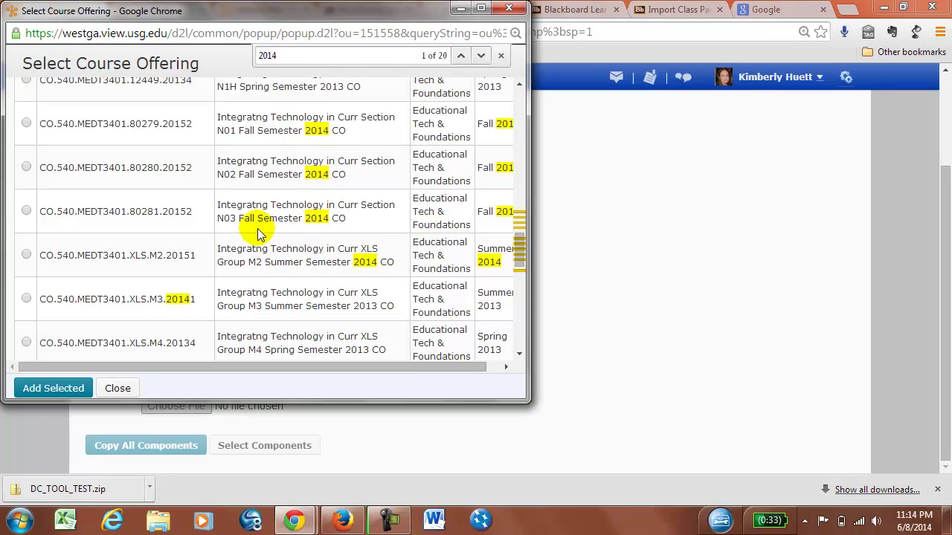
pyautogui.click(26, 212)
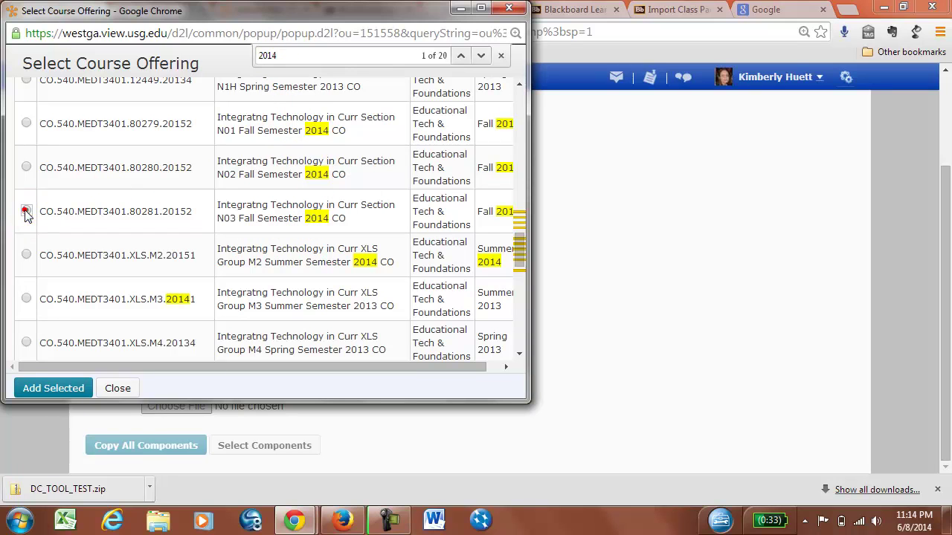
pyautogui.click(63, 388)
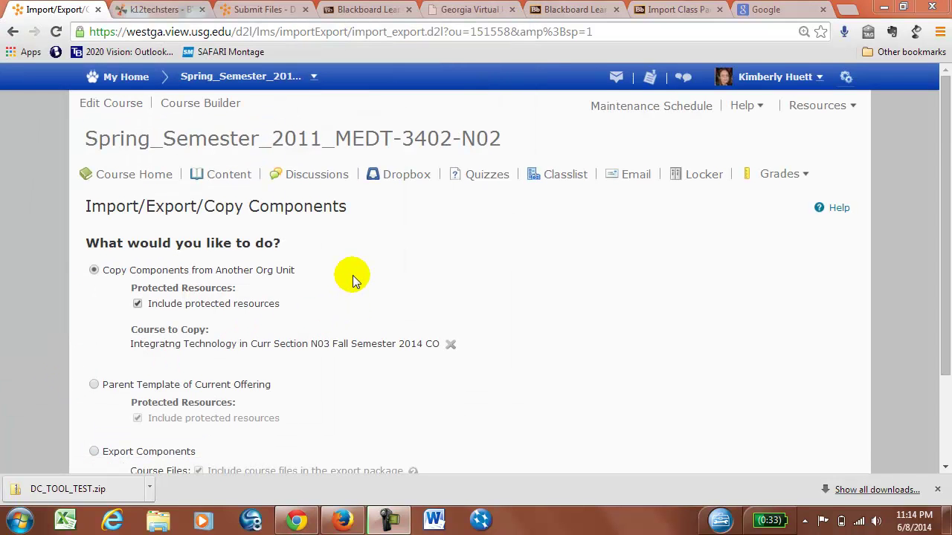
pyautogui.scroll(-2, 418, 272)
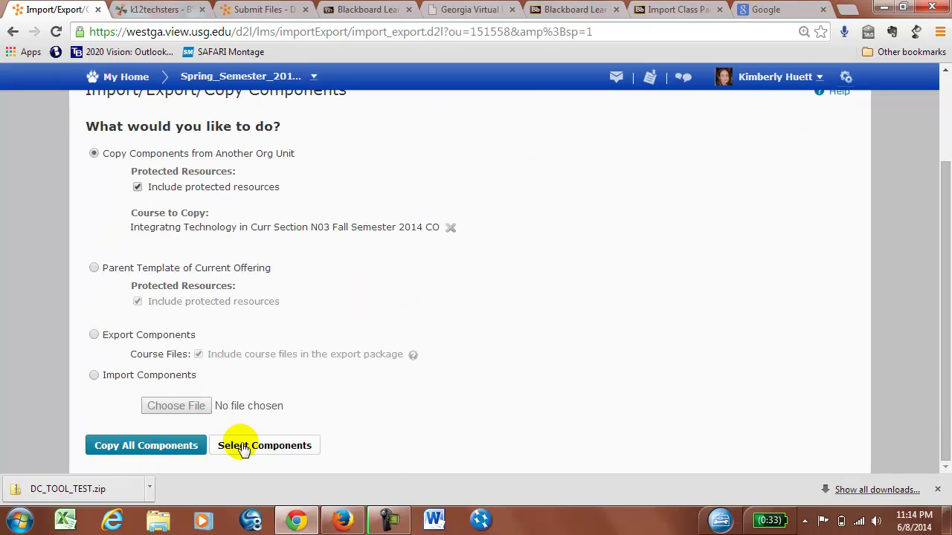
# - Copy all components from the chosen Fall Semester 2014 course into Spring_Semester_2011_MEDT-3402-N02 and open the course content
pyautogui.click(146, 446)
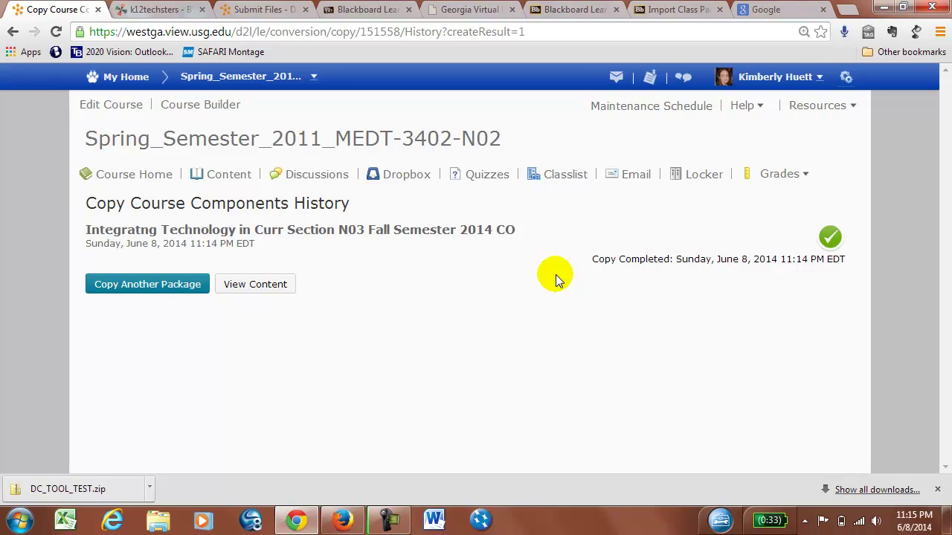
pyautogui.click(260, 287)
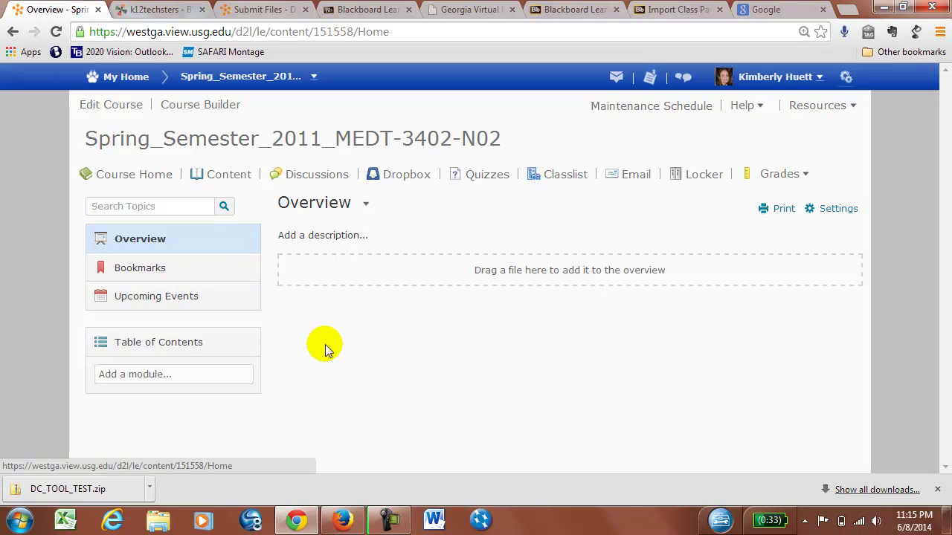
pyautogui.click(220, 176)
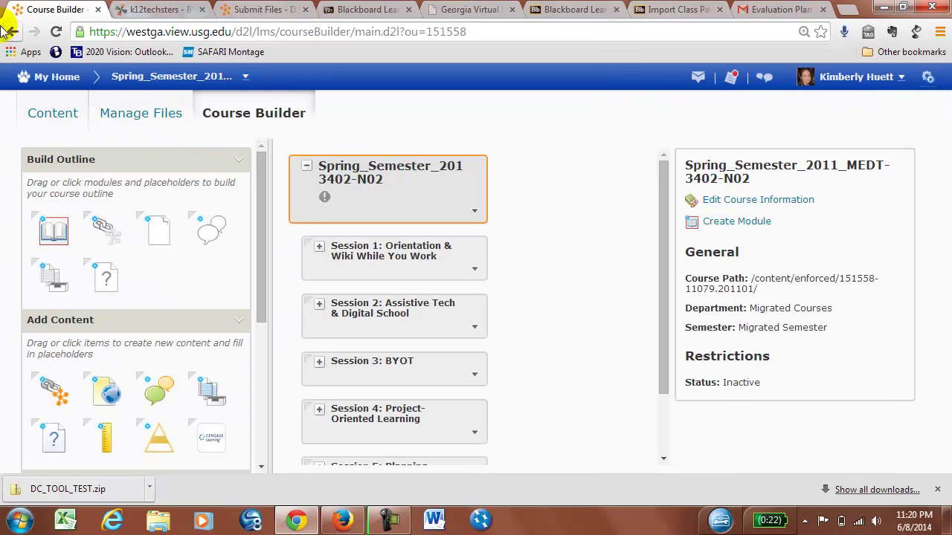
# - Leave Course Builder for the course content and examine the copied Session 1: Orientation & Wiki While You Work module
pyautogui.click(56, 115)
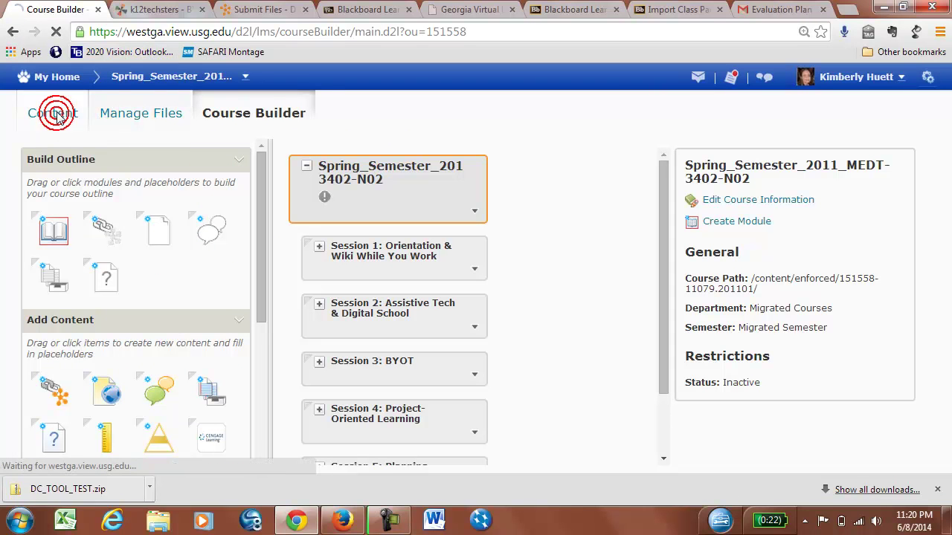
pyautogui.click(134, 82)
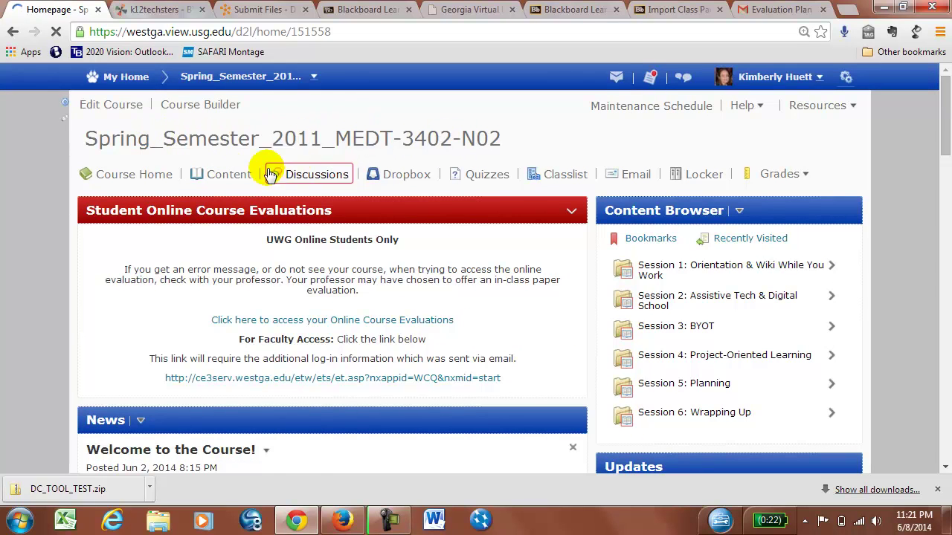
pyautogui.click(214, 174)
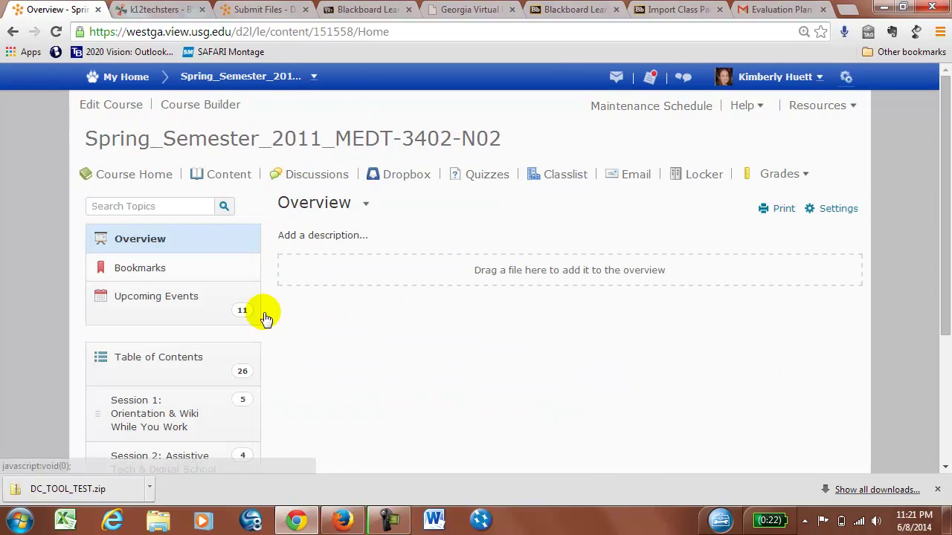
pyautogui.scroll(-2, 340, 352)
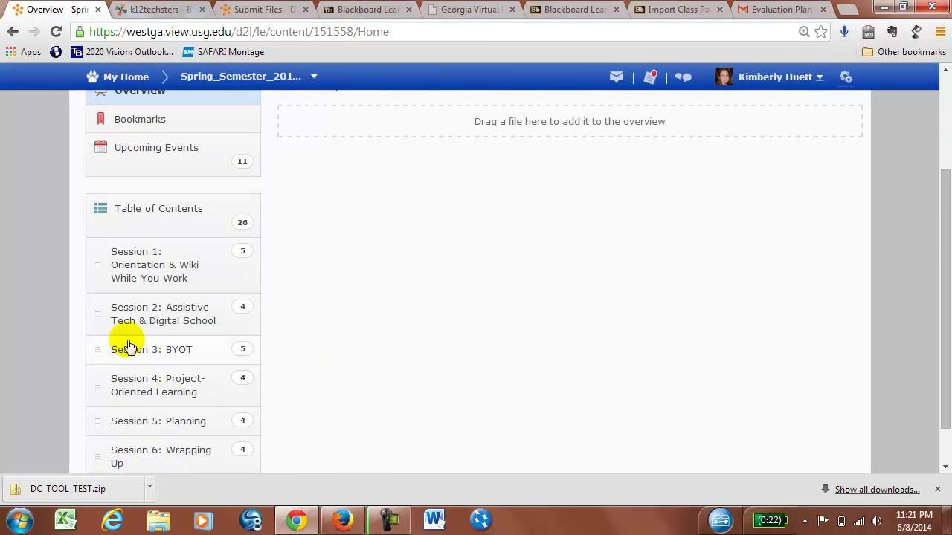
pyautogui.click(153, 270)
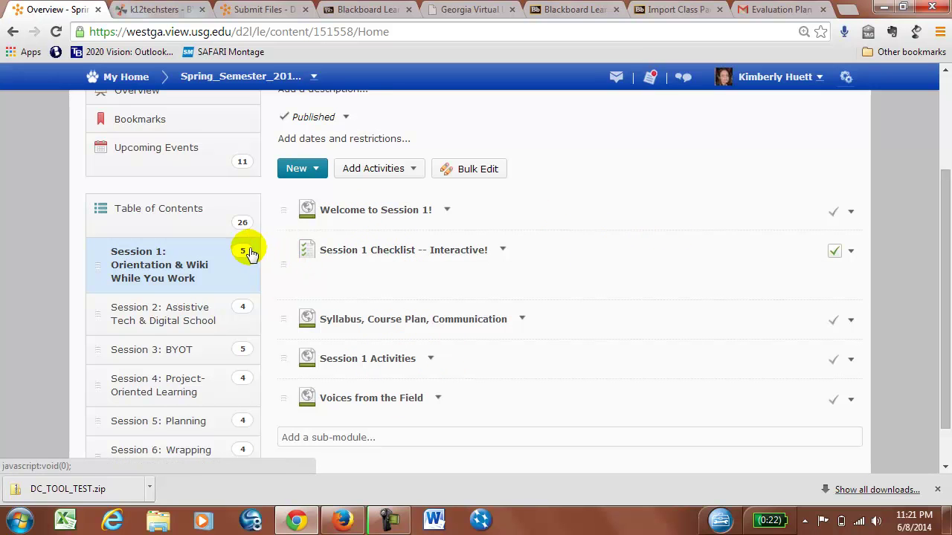
pyautogui.scroll(2, 372, 305)
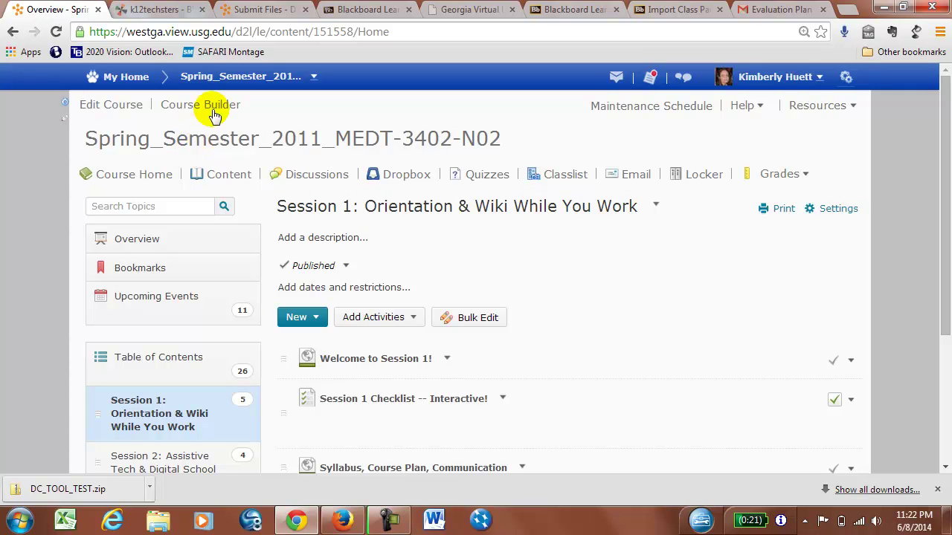
# - Return to the course homepage and change the current role to Student
pyautogui.click(218, 78)
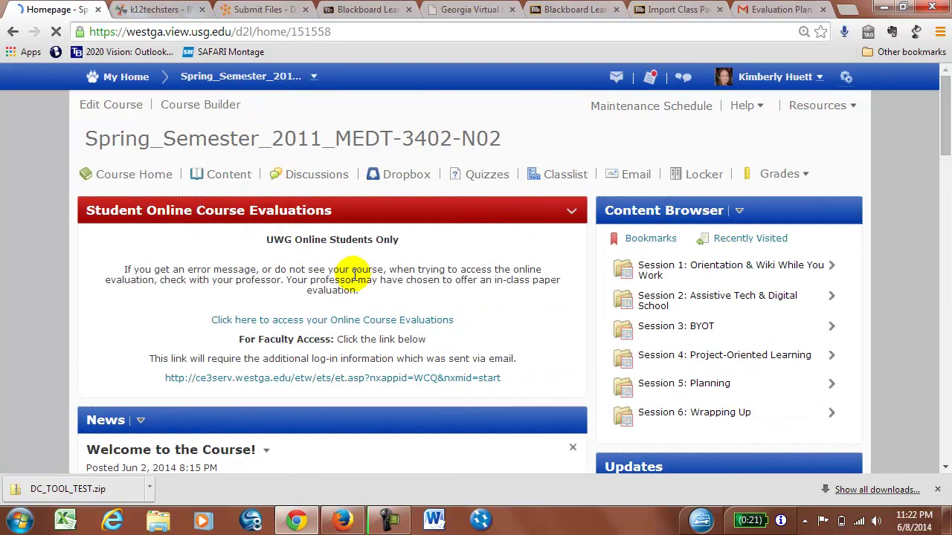
pyautogui.scroll(-1, 435, 286)
pyautogui.scroll(-3, 440, 291)
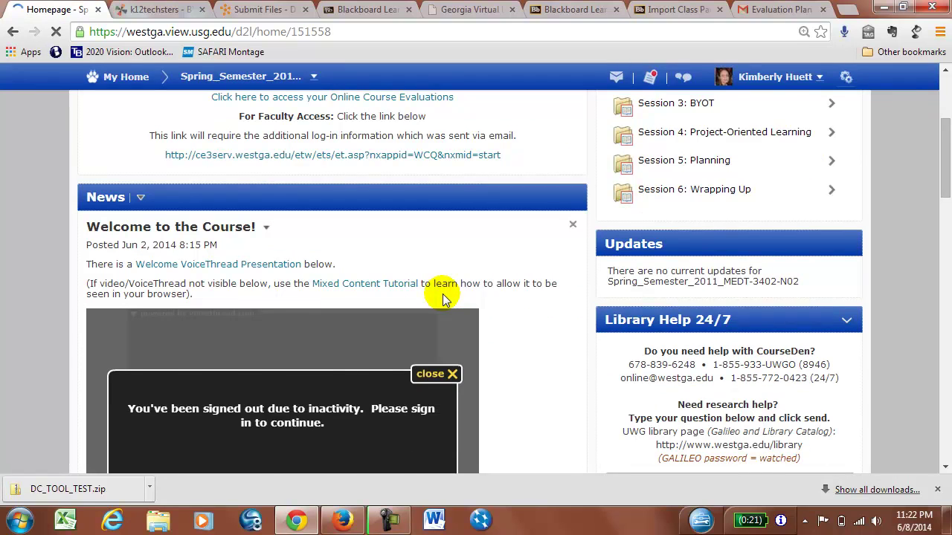
pyautogui.scroll(4, 420, 248)
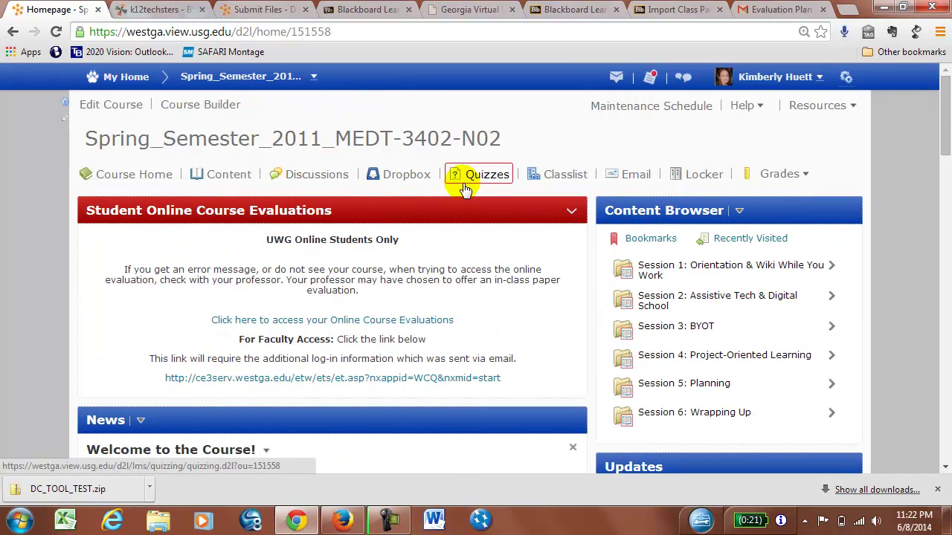
pyautogui.scroll(-4, 649, 252)
pyautogui.scroll(-7, 649, 260)
pyautogui.scroll(3, 648, 260)
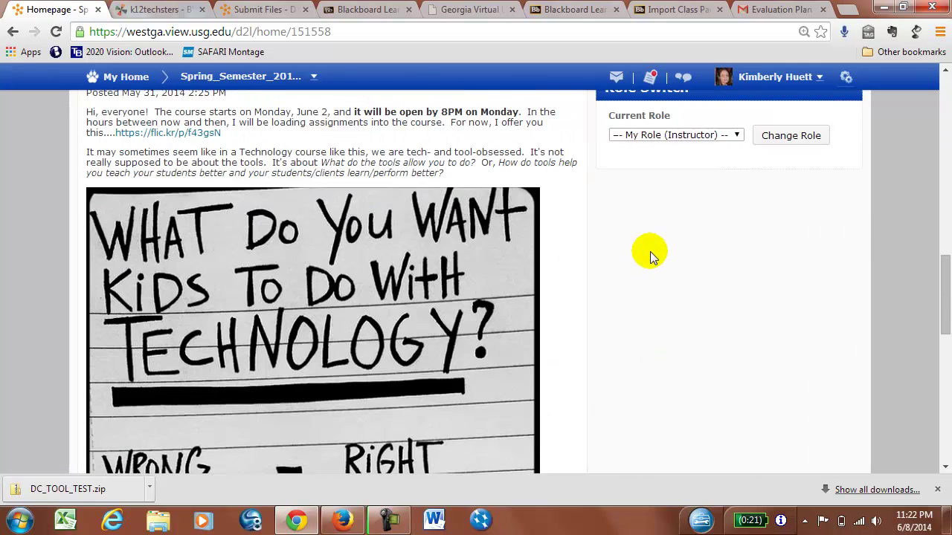
pyautogui.click(673, 209)
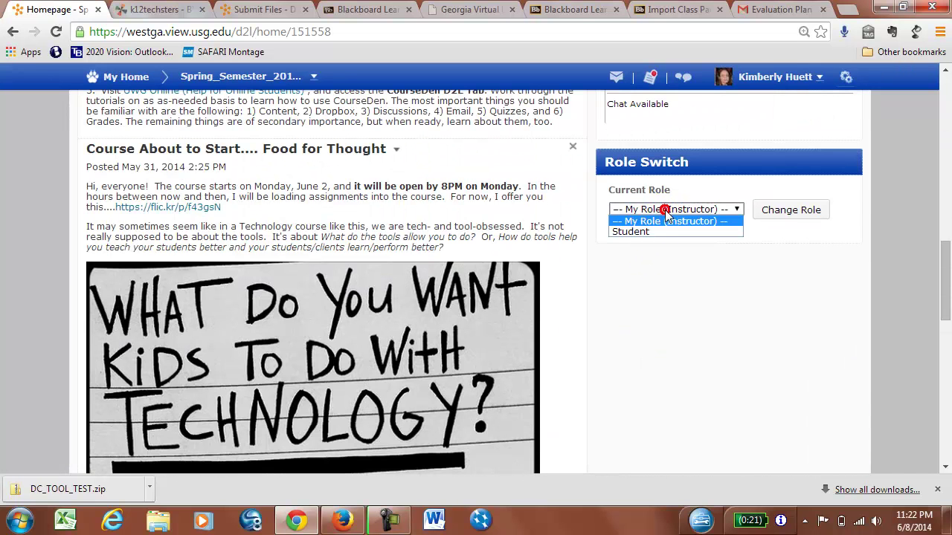
pyautogui.click(660, 233)
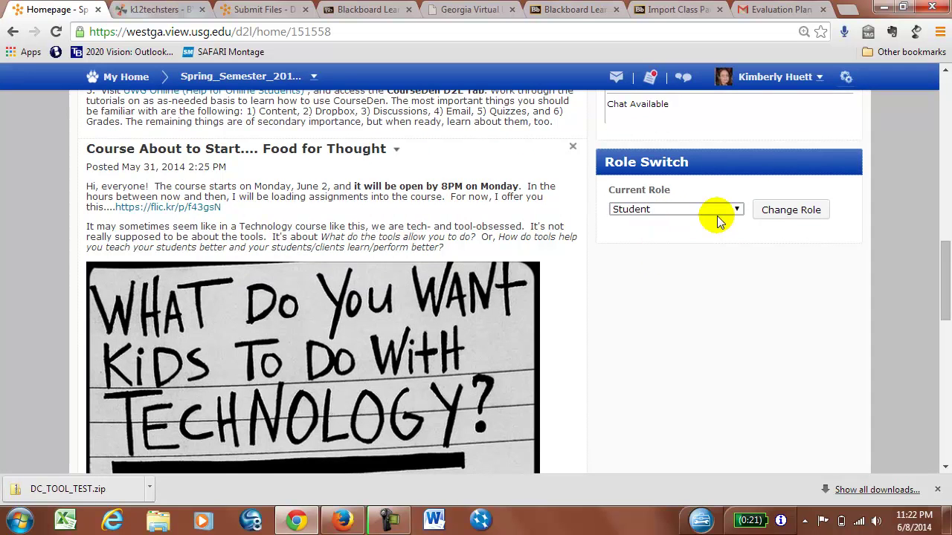
pyautogui.click(773, 210)
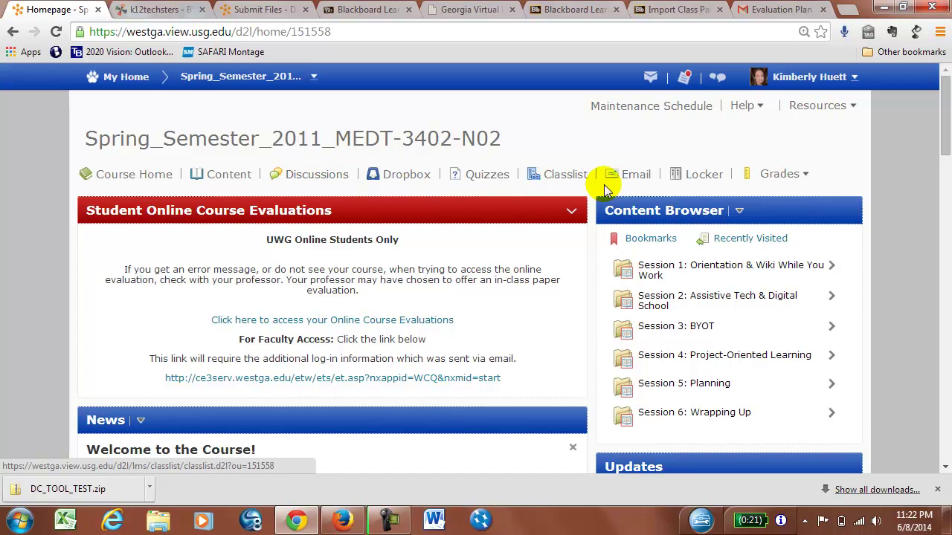
# - Open the course's Grades as a student and review the list of grade items
pyautogui.click(764, 180)
pyautogui.click(764, 202)
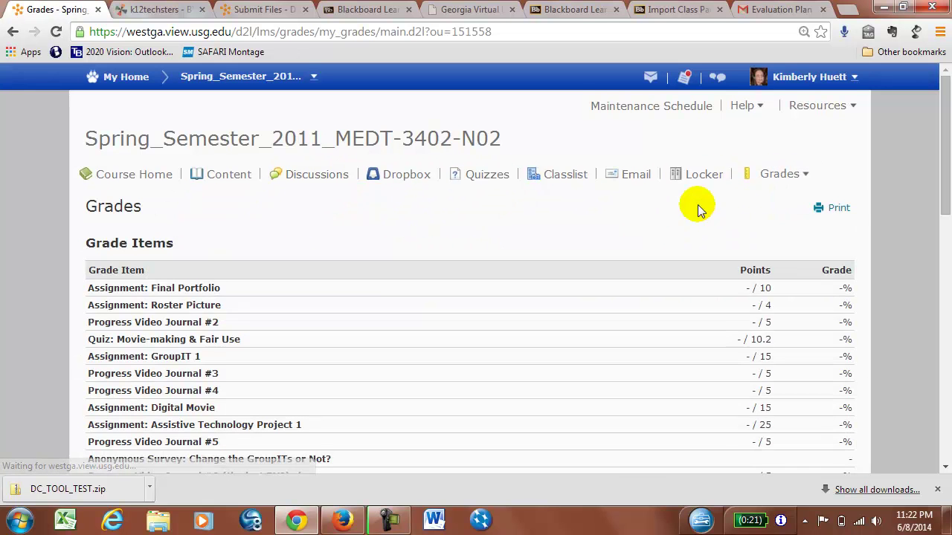
pyautogui.scroll(-5, 244, 293)
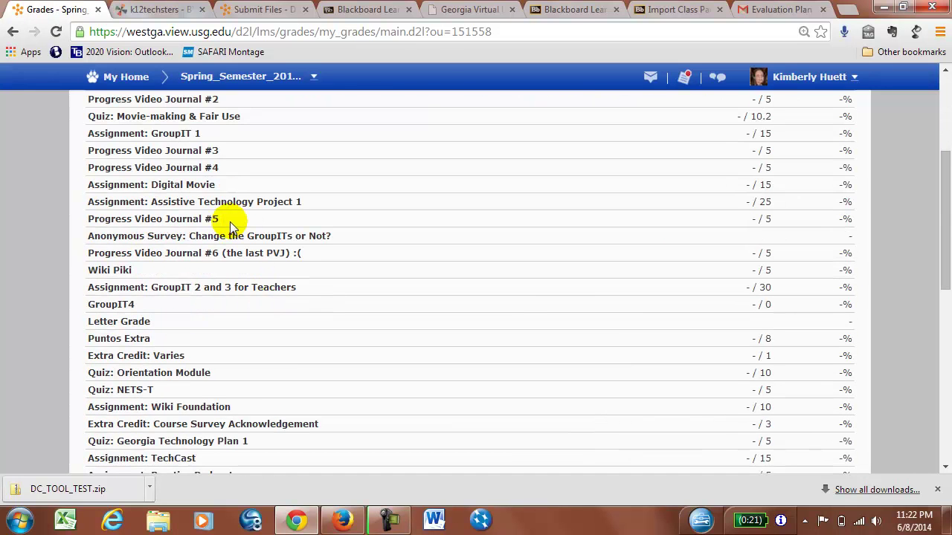
pyautogui.scroll(5, 231, 238)
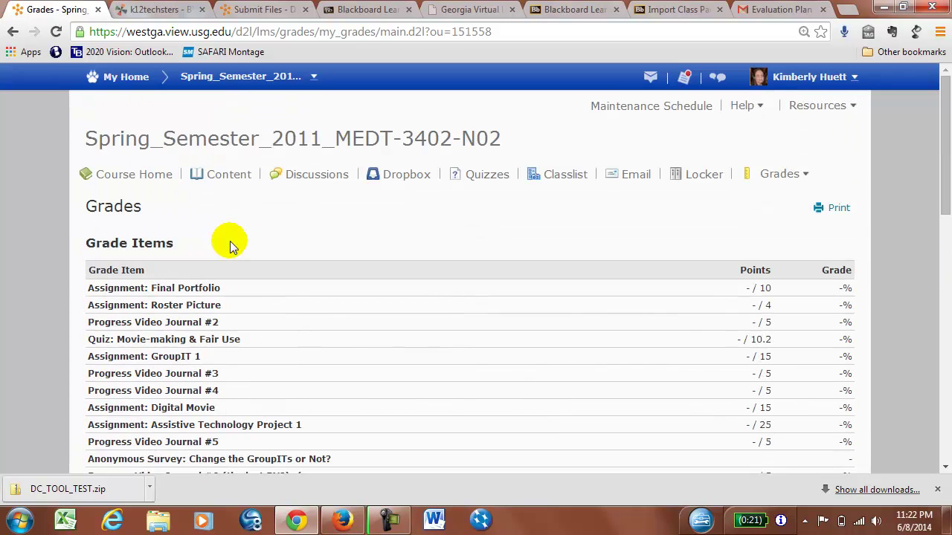
# - Open the course content in the student role and review the Session 1 topics and the table of contents
pyautogui.click(232, 177)
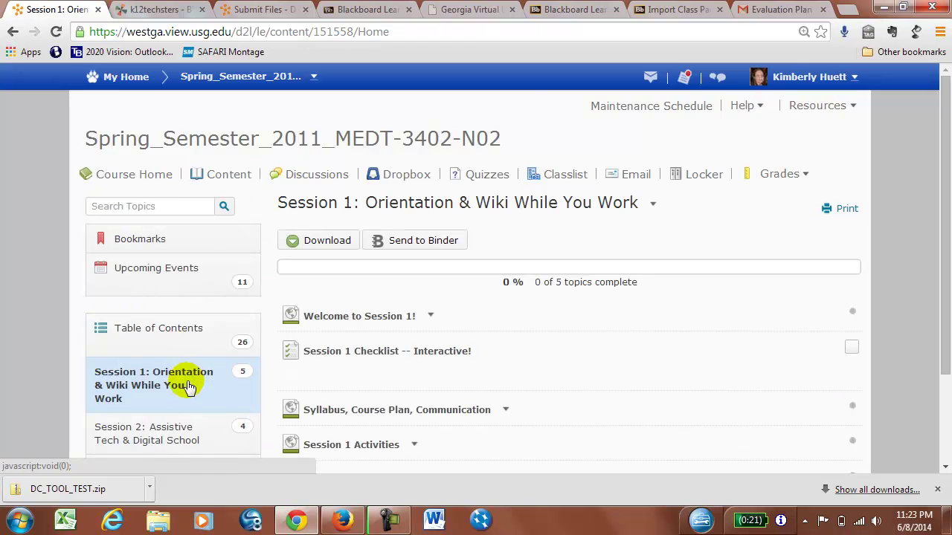
pyautogui.scroll(-3, 193, 364)
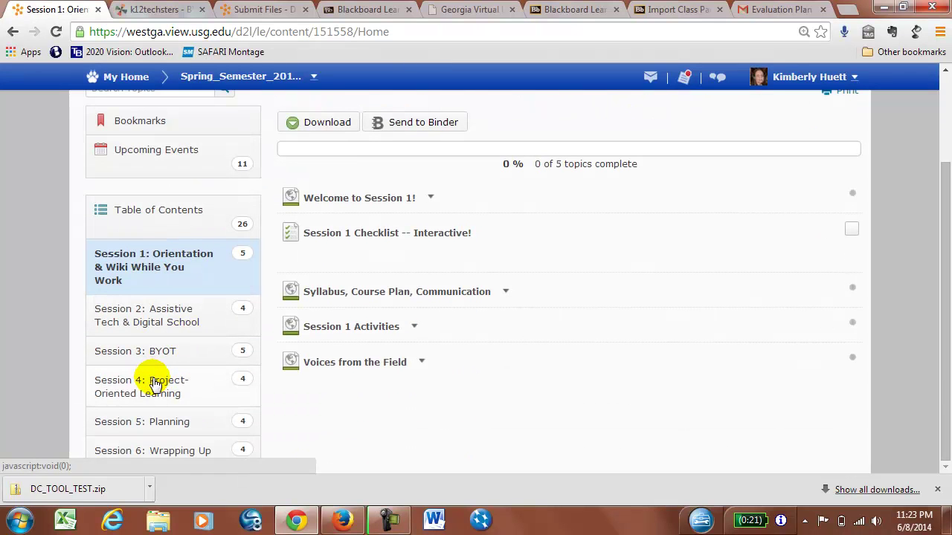
pyautogui.scroll(3, 229, 275)
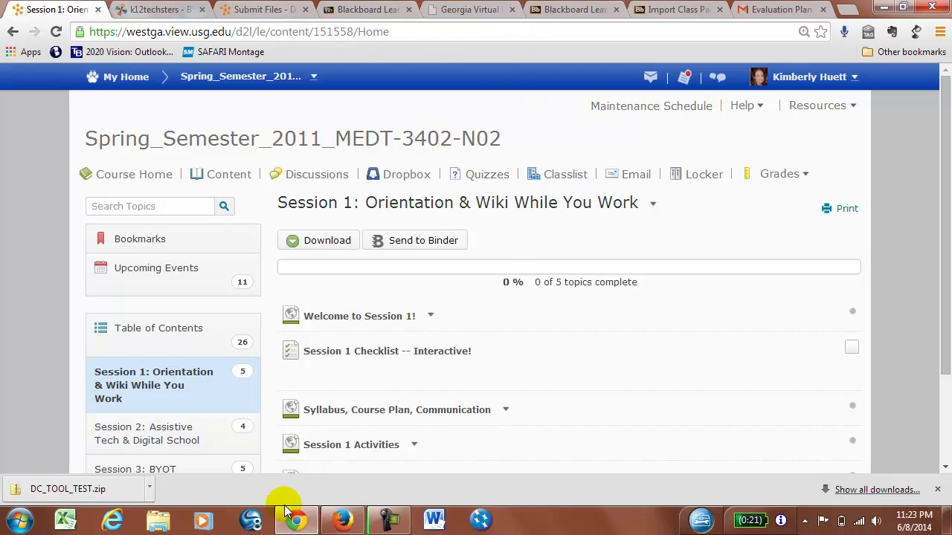
pyautogui.click(388, 519)
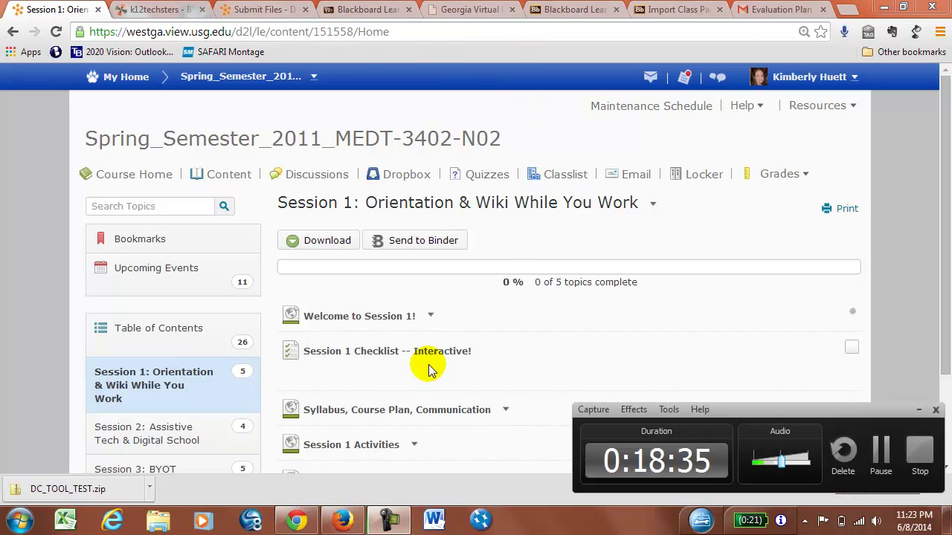